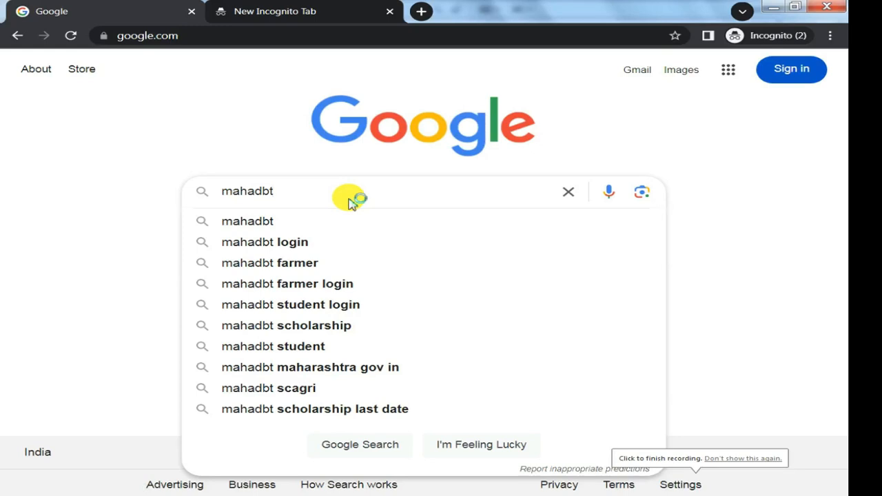
Search Google for mahadbt and open the MahaDBT Applicant Login page.
{"action": "key", "text": "Return"}
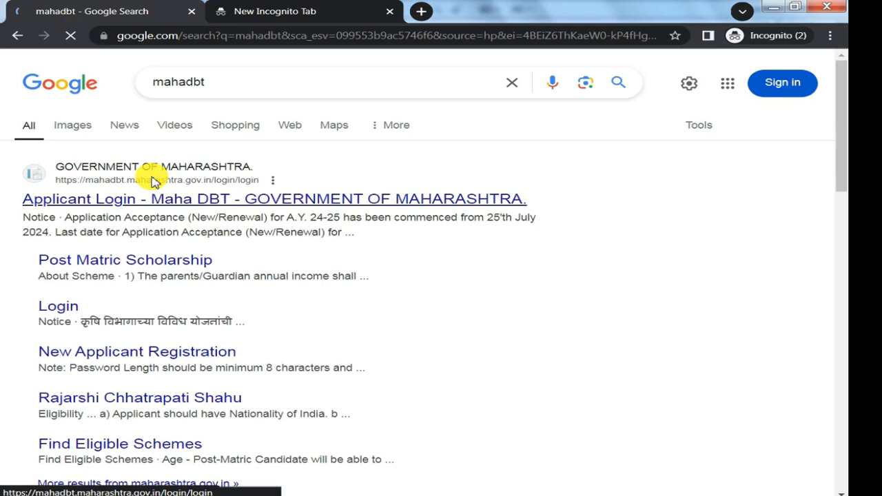
{"action": "left_click", "coordinate": [196, 200]}
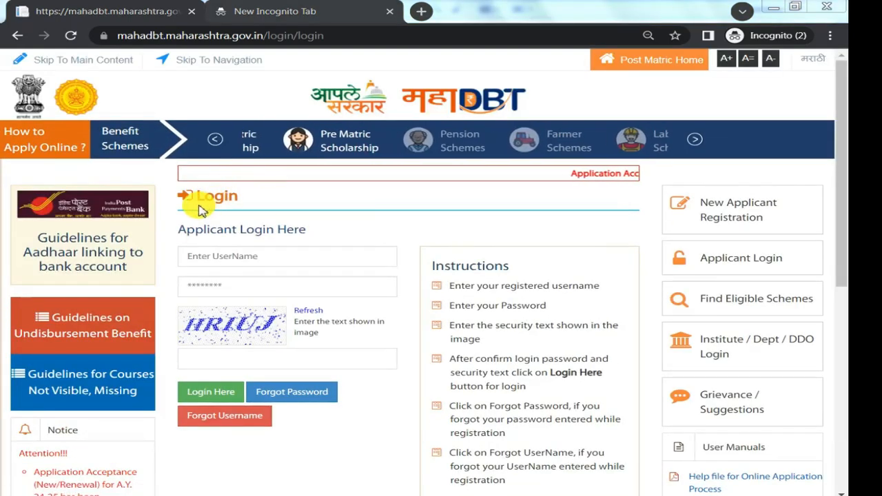
{"action": "double_click", "coordinate": [208, 200]}
{"action": "double_click", "coordinate": [224, 230]}
{"action": "left_click", "coordinate": [211, 256]}
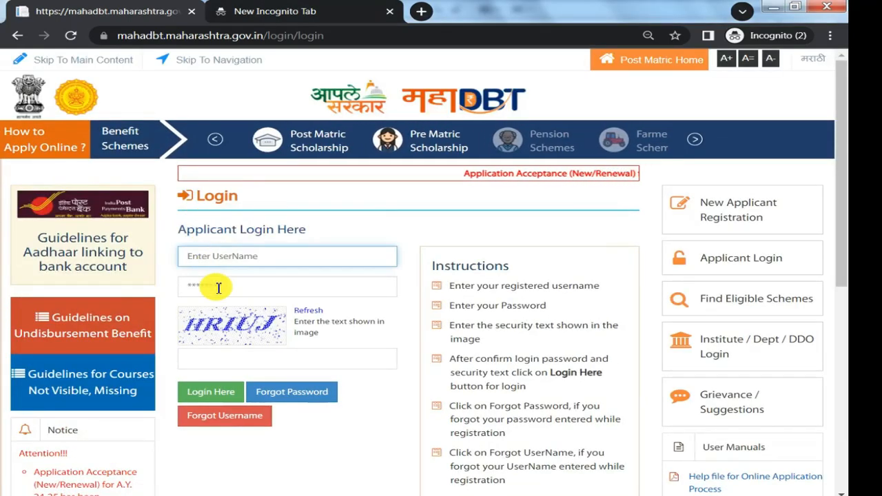
{"action": "left_click", "coordinate": [210, 287]}
Open the New Applicant Registration form and review its applicant name, username and password fields.
{"action": "left_click", "coordinate": [750, 217]}
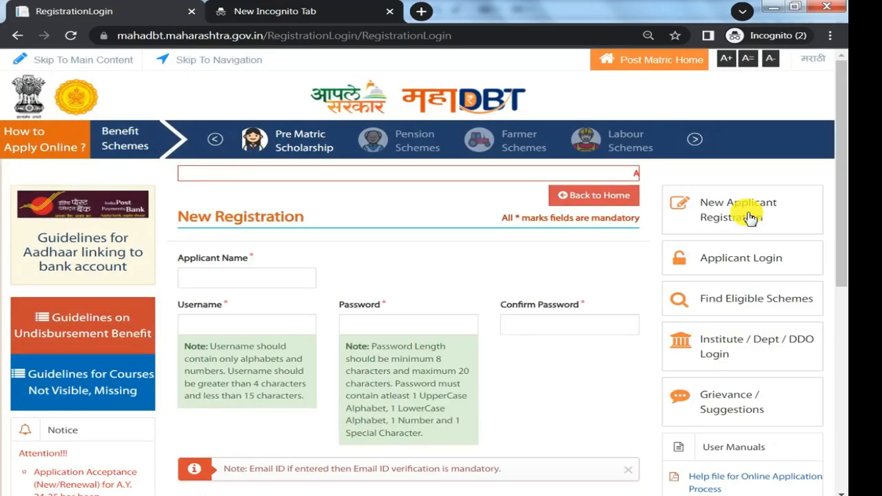
{"action": "left_click", "coordinate": [211, 275]}
{"action": "scroll", "coordinate": [220, 275], "scroll_direction": "down", "scroll_amount": 1}
{"action": "left_click_drag", "start_coordinate": [182, 238], "coordinate": [241, 247]}
{"action": "left_click_drag", "start_coordinate": [339, 236], "coordinate": [379, 235]}
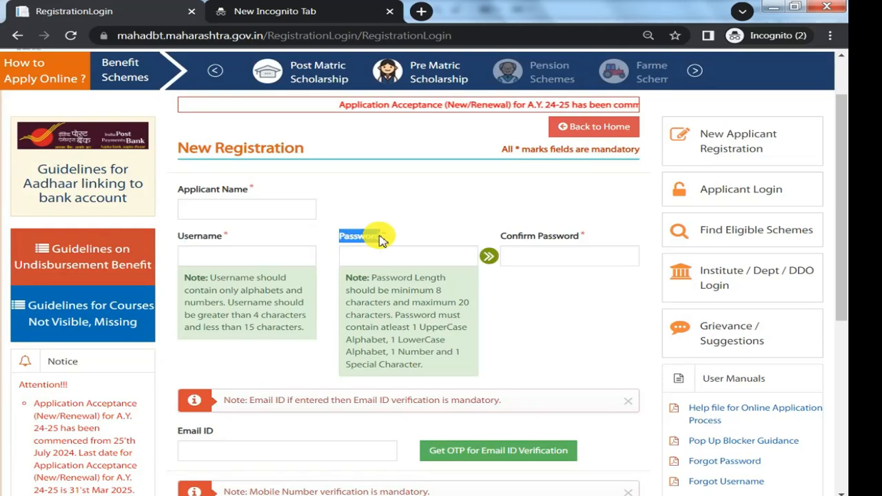
{"action": "left_click_drag", "start_coordinate": [501, 236], "coordinate": [557, 235]}
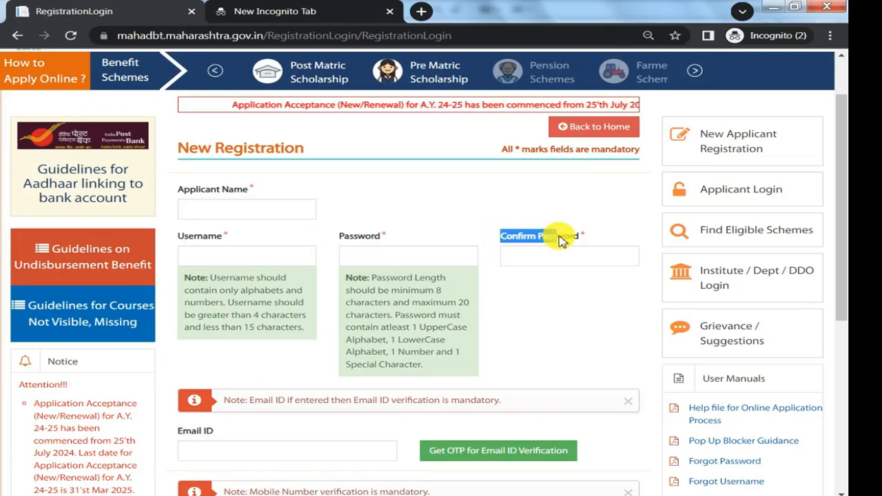
Complete the contact and captcha part of the registration form, register the applicant and acknowledge the message.
{"action": "scroll", "coordinate": [559, 241], "scroll_direction": "down", "scroll_amount": 1}
{"action": "scroll", "coordinate": [559, 241], "scroll_direction": "down", "scroll_amount": 2}
{"action": "left_click_drag", "start_coordinate": [190, 291], "coordinate": [220, 309]}
{"action": "left_click", "coordinate": [221, 312]}
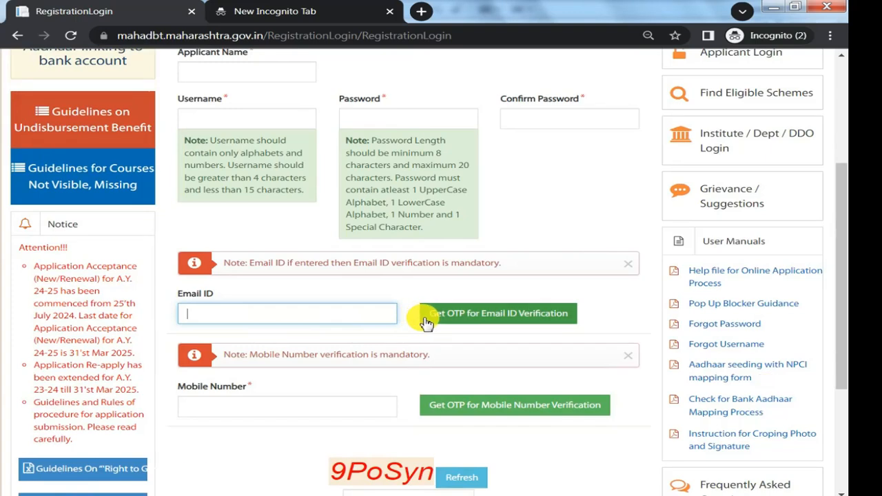
{"action": "scroll", "coordinate": [422, 317], "scroll_direction": "down", "scroll_amount": 1}
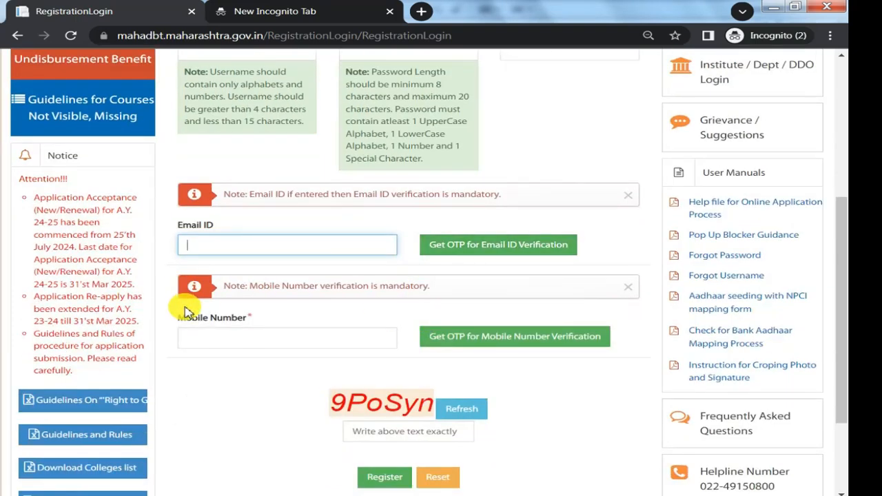
{"action": "left_click_drag", "start_coordinate": [186, 318], "coordinate": [236, 322]}
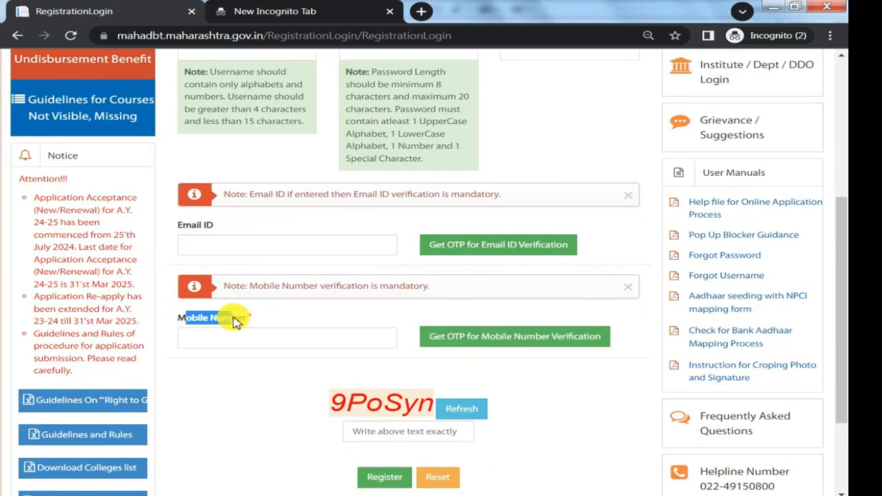
{"action": "scroll", "coordinate": [236, 322], "scroll_direction": "down", "scroll_amount": 1}
{"action": "left_click", "coordinate": [239, 290]}
{"action": "left_click", "coordinate": [374, 363]}
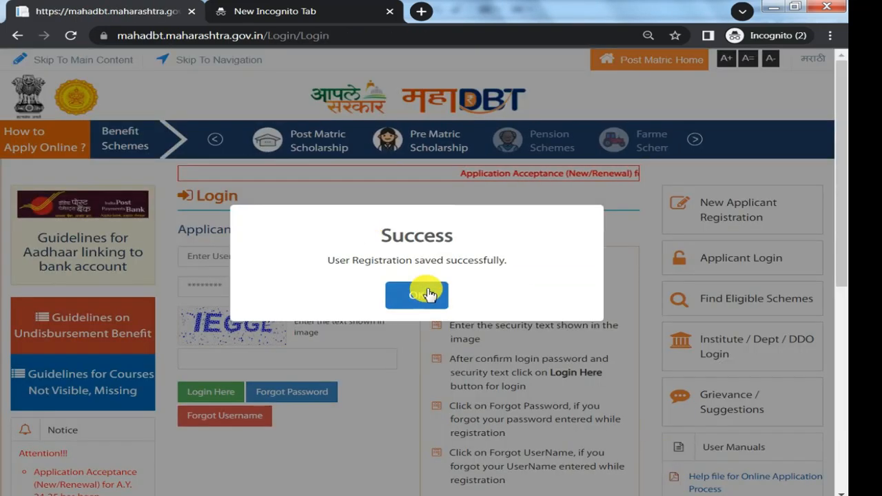
{"action": "left_click", "coordinate": [427, 295]}
Log in as the new applicant with the username, account password and captcha text.
{"action": "left_click", "coordinate": [328, 259]}
{"action": "left_click", "coordinate": [285, 287]}
{"action": "left_click", "coordinate": [260, 355]}
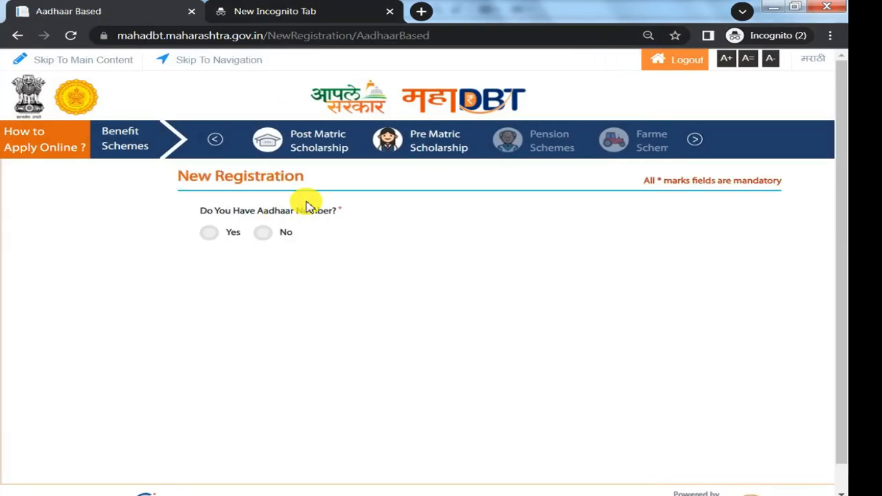
Choose Yes for having an Aadhaar number, pick OTP verification, agree to the consent and send the OTP.
{"action": "left_click", "coordinate": [210, 233]}
{"action": "left_click", "coordinate": [598, 279]}
{"action": "left_click", "coordinate": [585, 115]}
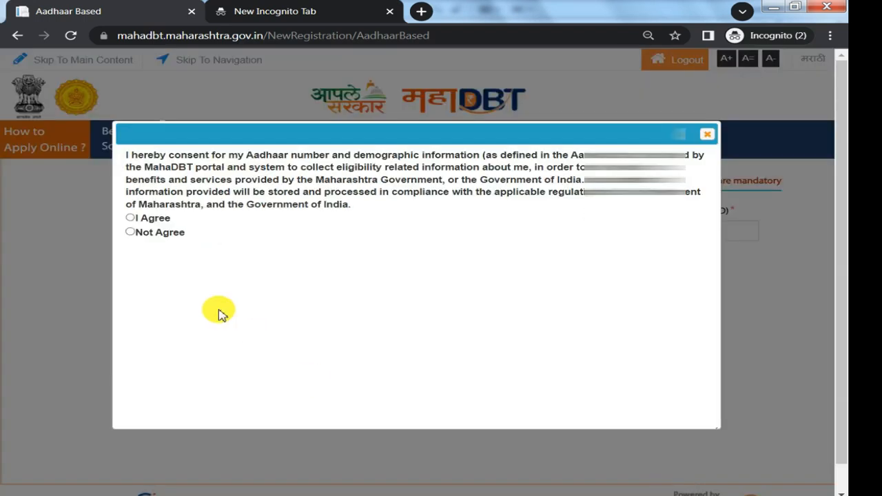
{"action": "left_click", "coordinate": [131, 218]}
{"action": "left_click", "coordinate": [228, 330]}
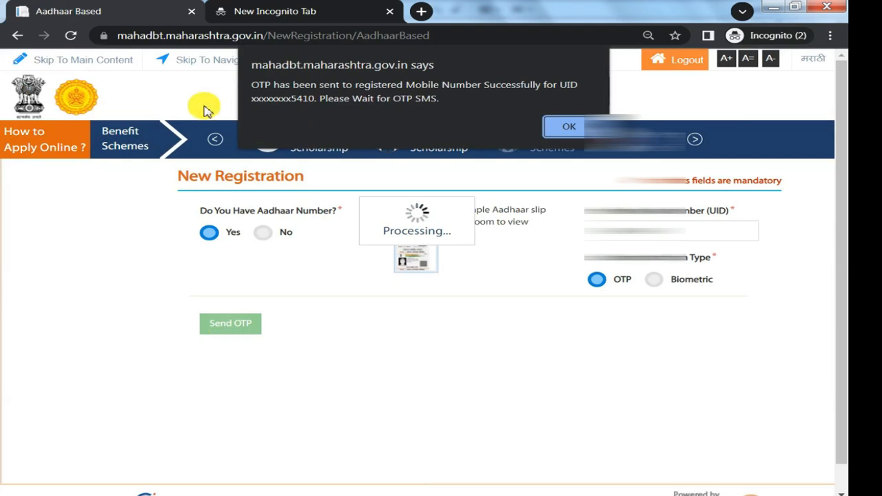
Enter the received Aadhaar OTP, verify it and acknowledge the registration message.
{"action": "left_click_drag", "start_coordinate": [311, 84], "coordinate": [389, 100]}
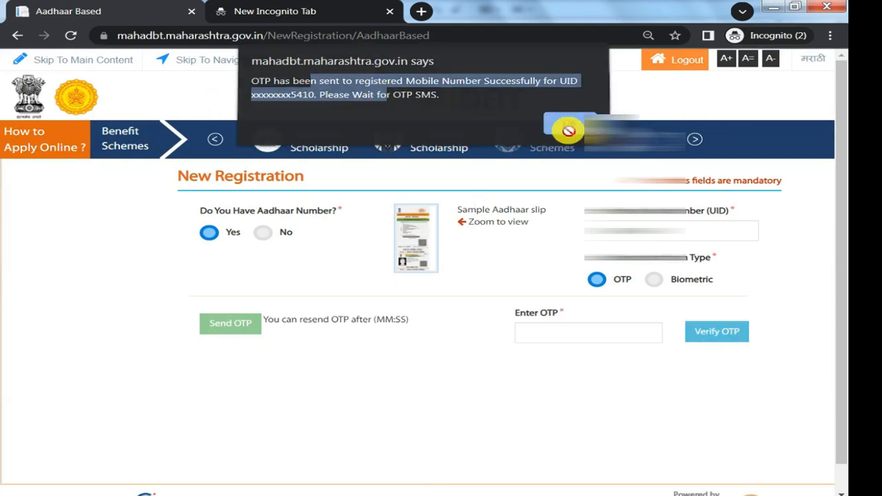
{"action": "left_click", "coordinate": [568, 127]}
{"action": "left_click", "coordinate": [560, 330]}
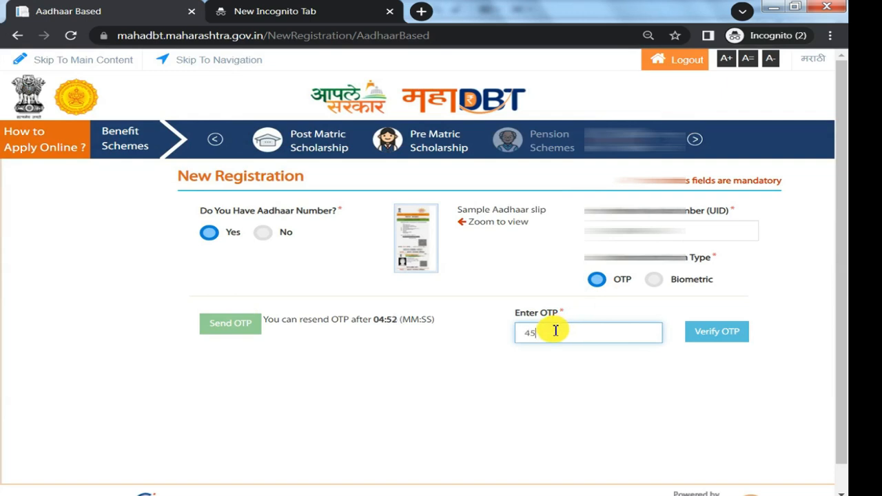
{"action": "left_click", "coordinate": [739, 343]}
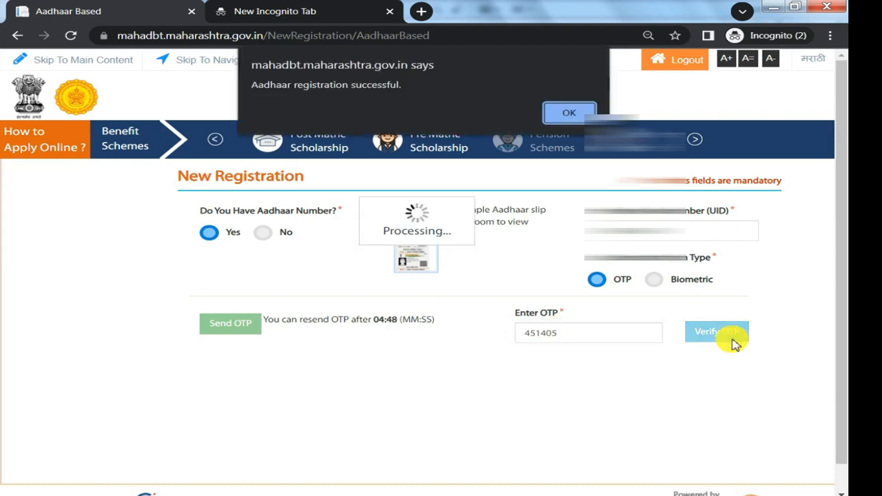
{"action": "left_click_drag", "start_coordinate": [276, 84], "coordinate": [370, 90]}
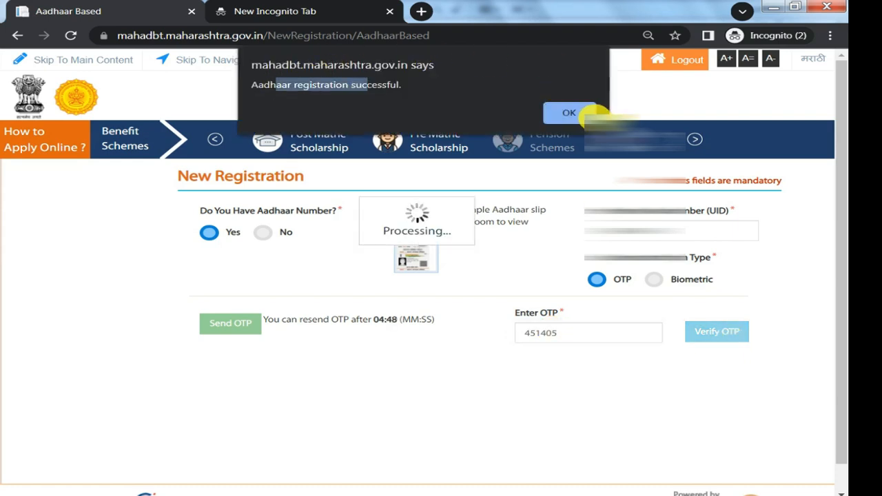
{"action": "left_click", "coordinate": [579, 112]}
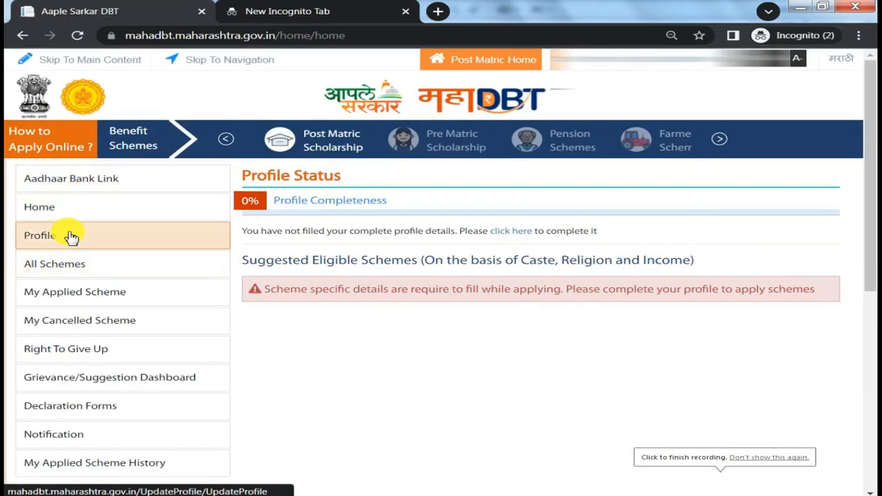
Check the Aadhaar Bank Link status and dismiss the information message.
{"action": "left_click", "coordinate": [92, 179]}
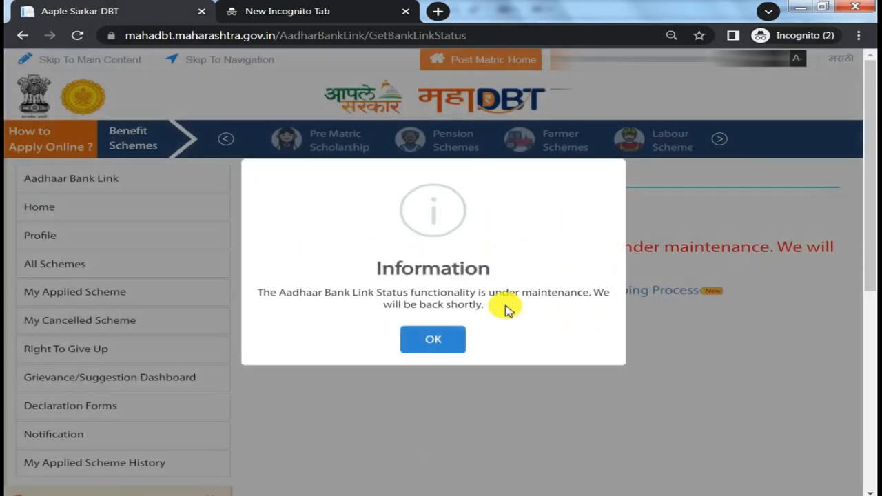
{"action": "left_click", "coordinate": [442, 336]}
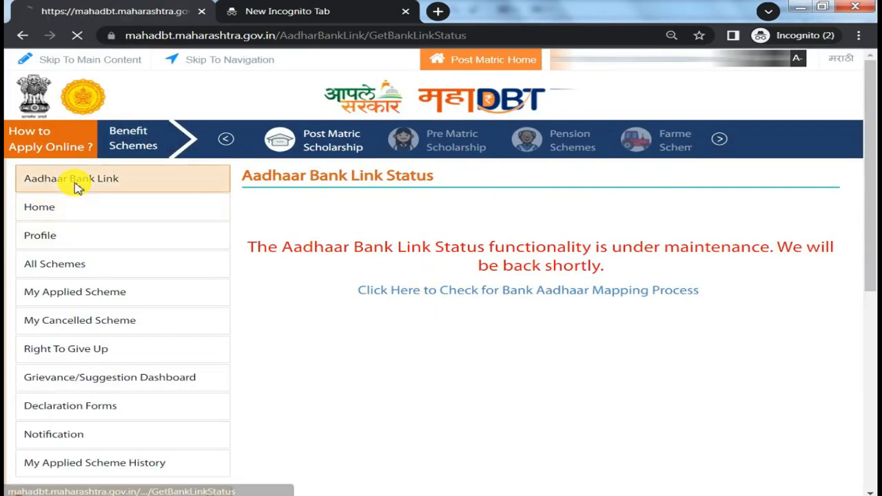
{"action": "left_click", "coordinate": [74, 182]}
{"action": "left_click", "coordinate": [426, 343]}
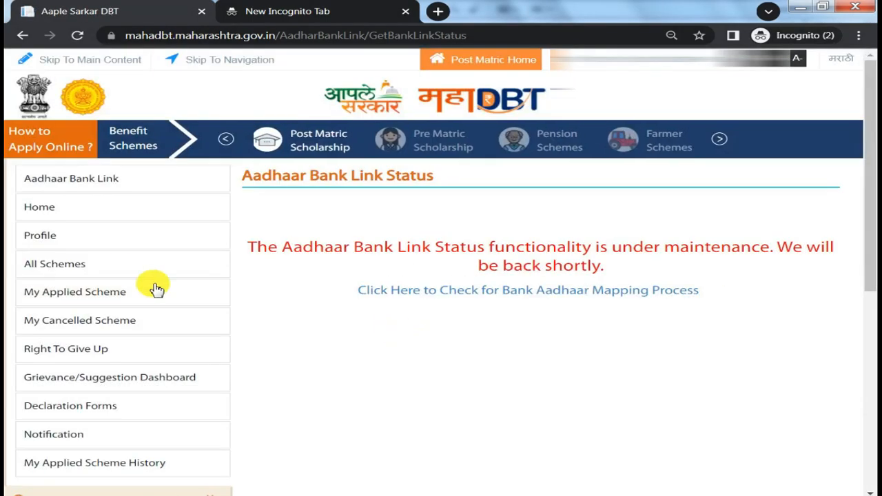
Open the applicant profile and review its personal details fields, including the parent's or guardian's mobile number and marital status.
{"action": "left_click", "coordinate": [53, 232]}
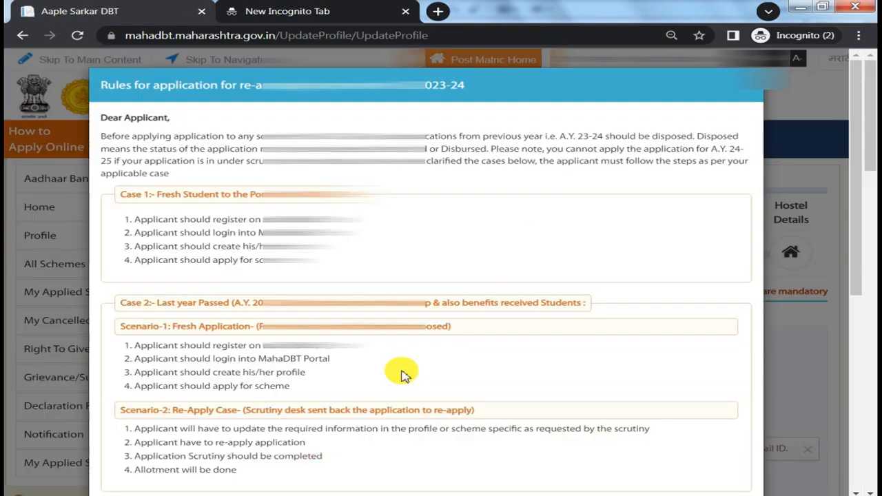
{"action": "scroll", "coordinate": [425, 383], "scroll_direction": "down", "scroll_amount": 5}
{"action": "left_click", "coordinate": [426, 460]}
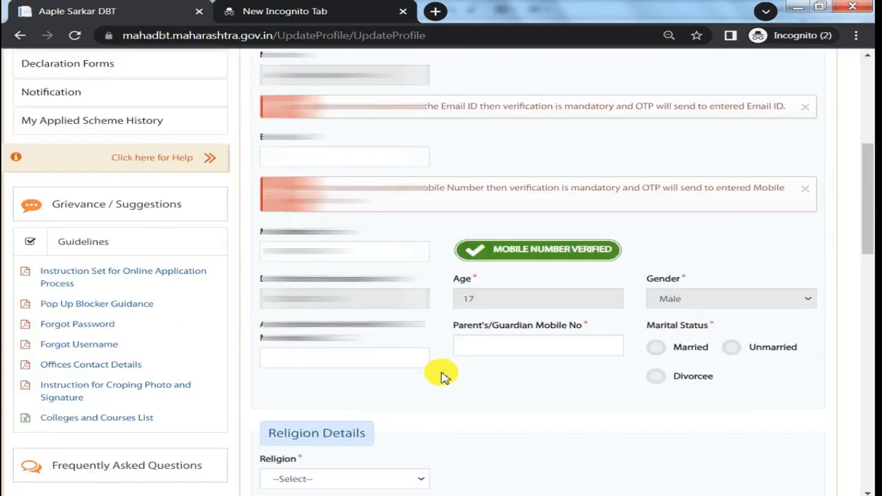
{"action": "scroll", "coordinate": [443, 374], "scroll_direction": "up", "scroll_amount": 4}
{"action": "scroll", "coordinate": [413, 245], "scroll_direction": "down", "scroll_amount": 3}
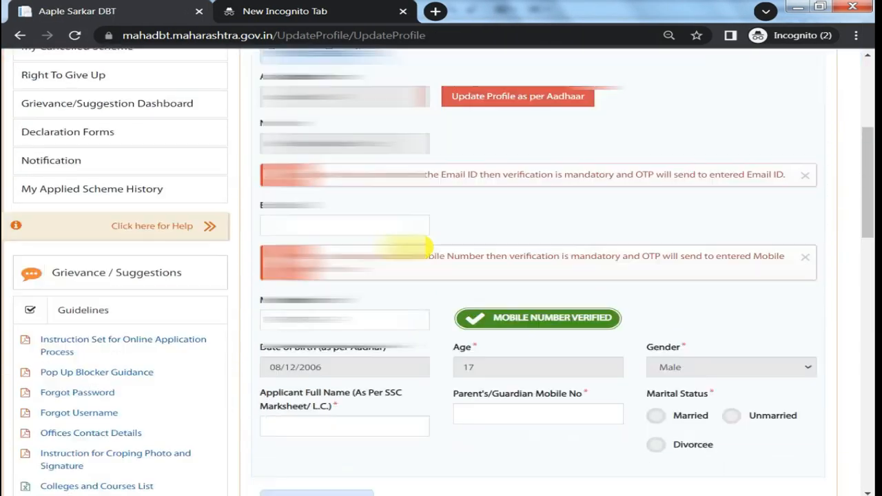
{"action": "scroll", "coordinate": [426, 246], "scroll_direction": "down", "scroll_amount": 2}
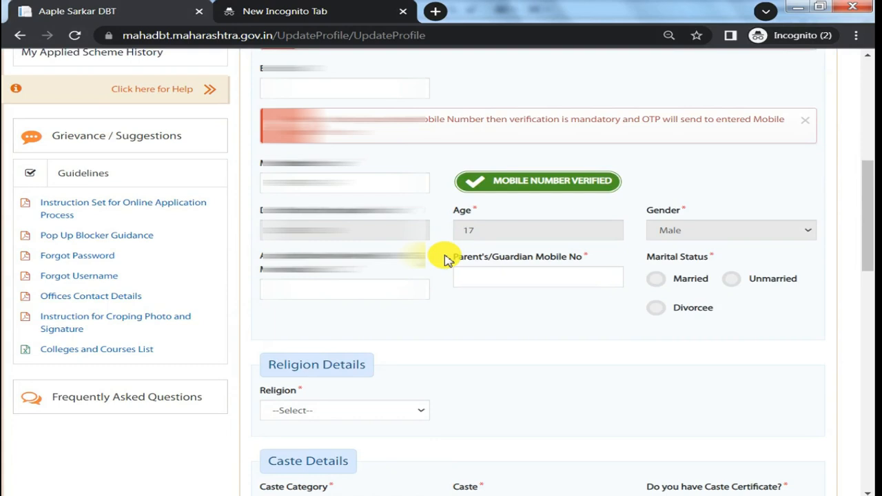
{"action": "left_click", "coordinate": [501, 273]}
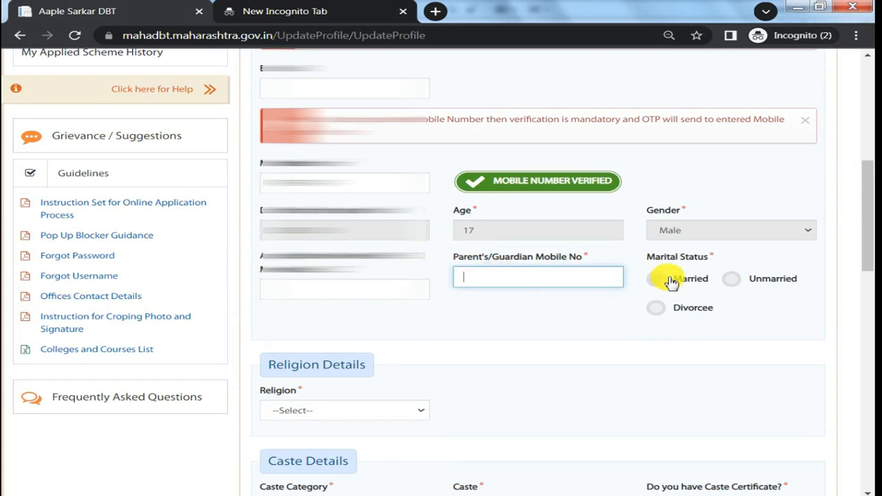
{"action": "scroll", "coordinate": [721, 285], "scroll_direction": "down", "scroll_amount": 2}
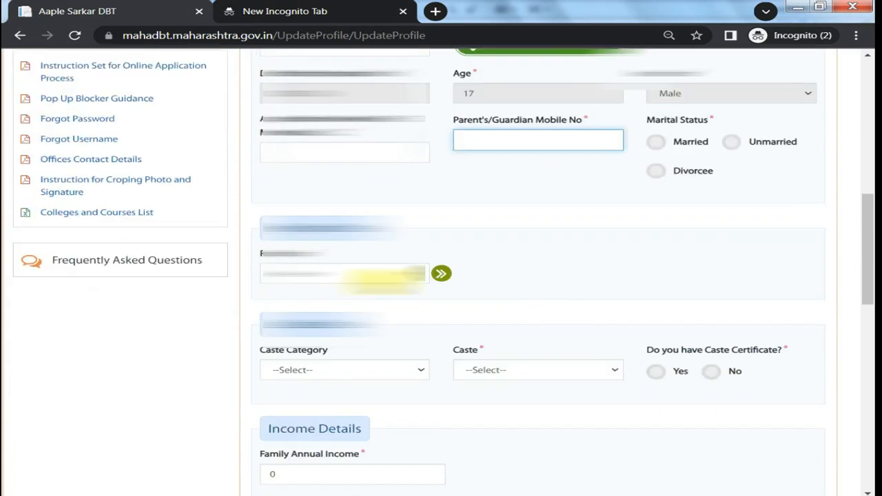
Set the religion to Hindu and the caste category to (VJNT) Vimukta Jat Nomadic Tribes.
{"action": "left_click", "coordinate": [372, 273]}
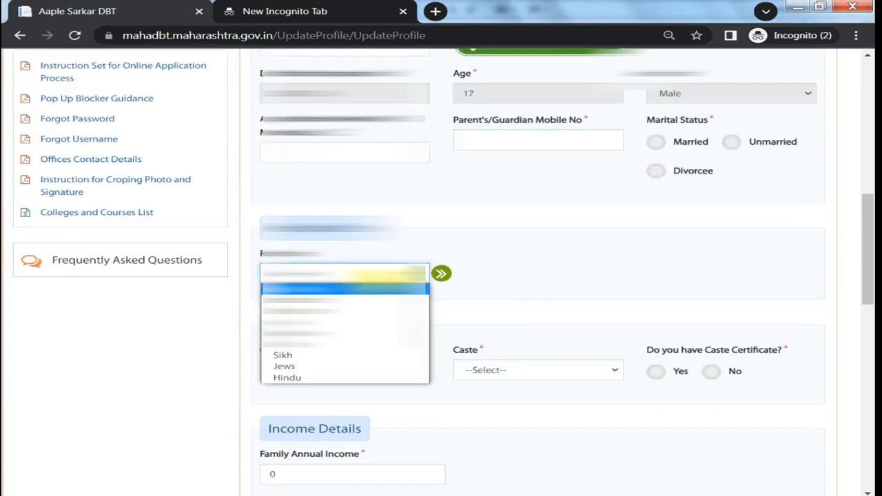
{"action": "left_click", "coordinate": [344, 376]}
{"action": "left_click_drag", "start_coordinate": [287, 353], "coordinate": [309, 368]}
{"action": "left_click", "coordinate": [308, 369]}
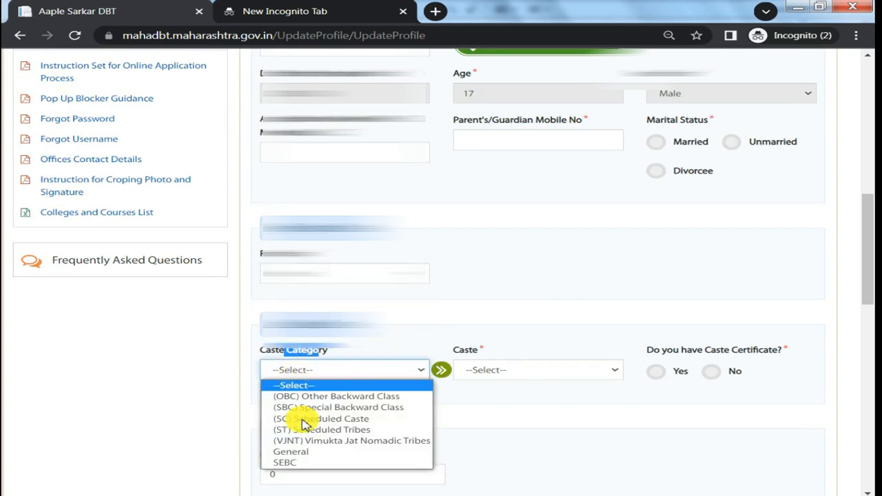
{"action": "left_click", "coordinate": [358, 441]}
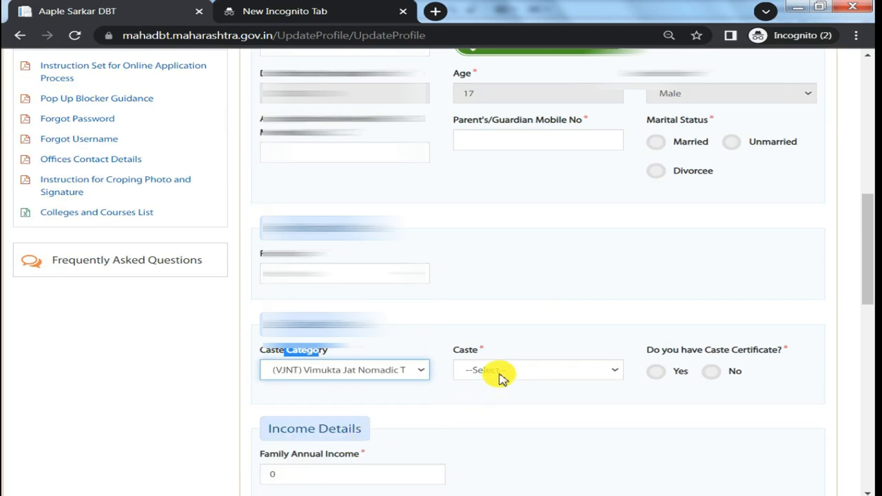
Look through the available castes and choose Yes for having a caste certificate.
{"action": "left_click", "coordinate": [495, 376]}
{"action": "scroll", "coordinate": [522, 285], "scroll_direction": "down", "scroll_amount": 15}
{"action": "left_click", "coordinate": [487, 451]}
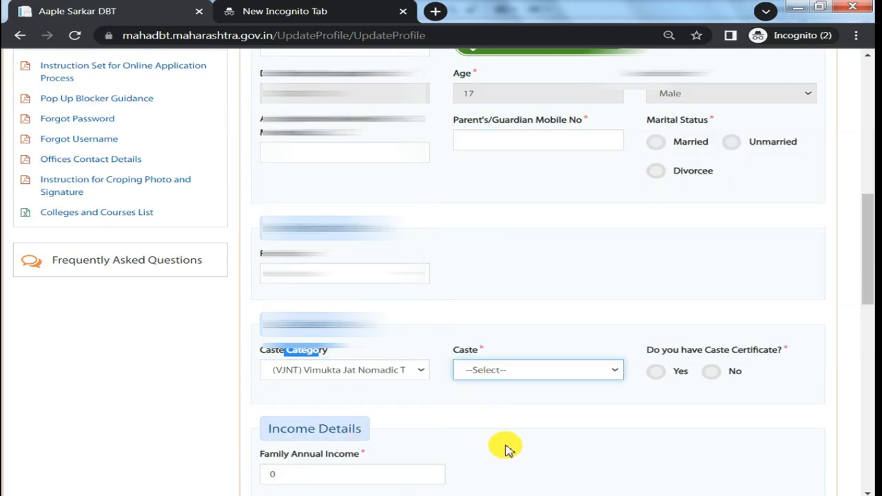
{"action": "left_click", "coordinate": [507, 448]}
{"action": "left_click", "coordinate": [657, 372]}
{"action": "scroll", "coordinate": [669, 374], "scroll_direction": "down", "scroll_amount": 2}
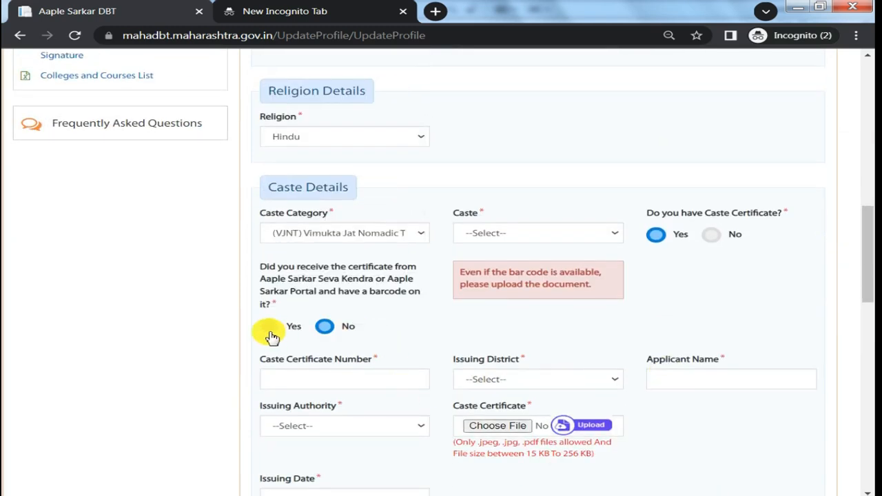
Set the caste certificate's issuing district to Sangli and activate the Applicant Name field.
{"action": "left_click_drag", "start_coordinate": [276, 366], "coordinate": [314, 366]}
{"action": "left_click", "coordinate": [538, 379]}
{"action": "scroll", "coordinate": [531, 280], "scroll_direction": "down", "scroll_amount": 5}
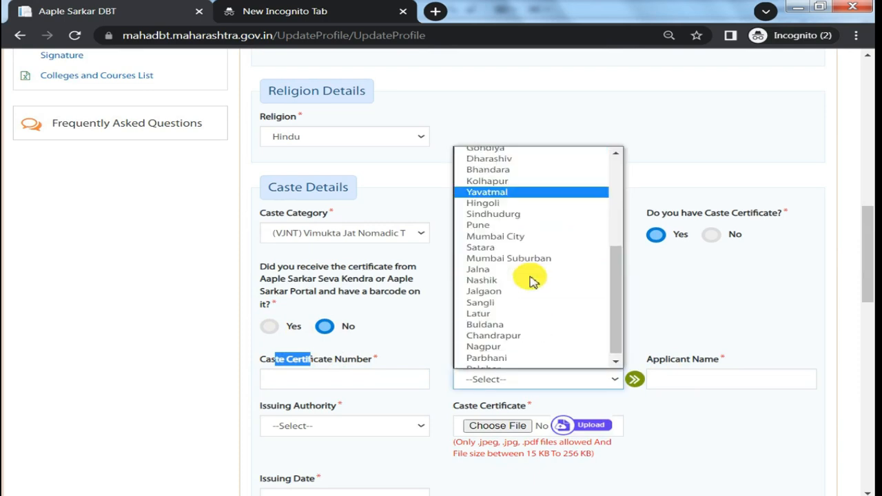
{"action": "left_click", "coordinate": [513, 300]}
{"action": "left_click_drag", "start_coordinate": [664, 359], "coordinate": [689, 381]}
{"action": "left_click", "coordinate": [683, 379]}
Set the caste certificate's issuing authority to Sub Divisional Officer(SDO) and view its issuing date calendar.
{"action": "scroll", "coordinate": [474, 394], "scroll_direction": "down", "scroll_amount": 1}
{"action": "left_click", "coordinate": [317, 359]}
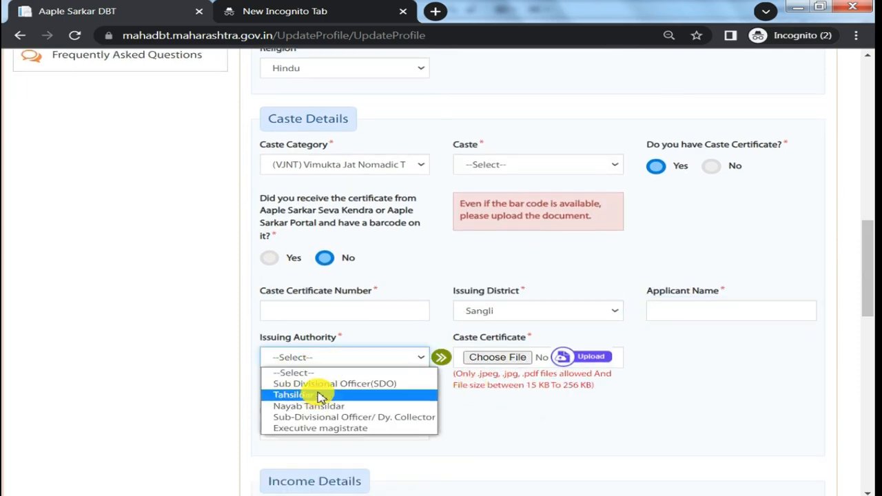
{"action": "left_click", "coordinate": [317, 383]}
{"action": "scroll", "coordinate": [483, 368], "scroll_direction": "down", "scroll_amount": 2}
{"action": "left_click", "coordinate": [303, 298]}
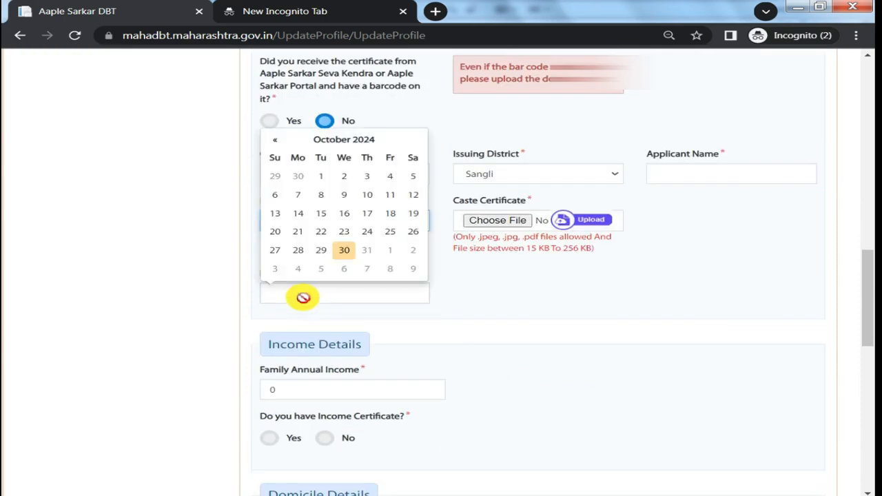
{"action": "left_click", "coordinate": [518, 308]}
Set the family annual income to 43500 and choose Yes for having an income certificate.
{"action": "left_click_drag", "start_coordinate": [307, 394], "coordinate": [226, 393]}
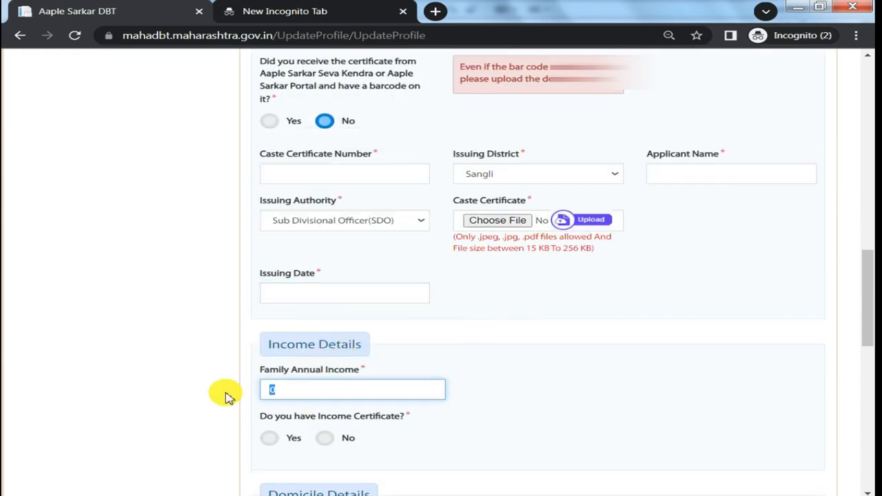
{"action": "type", "text": "43500"}
{"action": "left_click", "coordinate": [269, 438]}
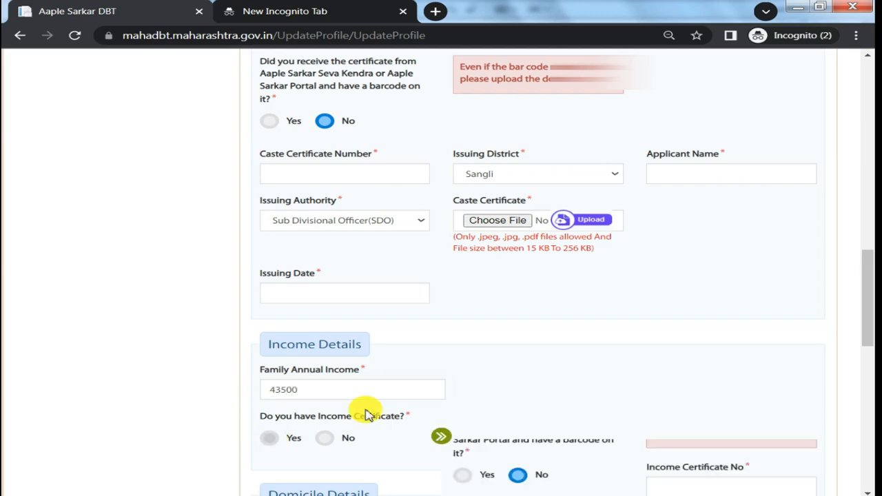
Set the income certificate's issuing authority to Tahsildar and its date of issue to 26/08/2024.
{"action": "scroll", "coordinate": [775, 397], "scroll_direction": "down", "scroll_amount": 1}
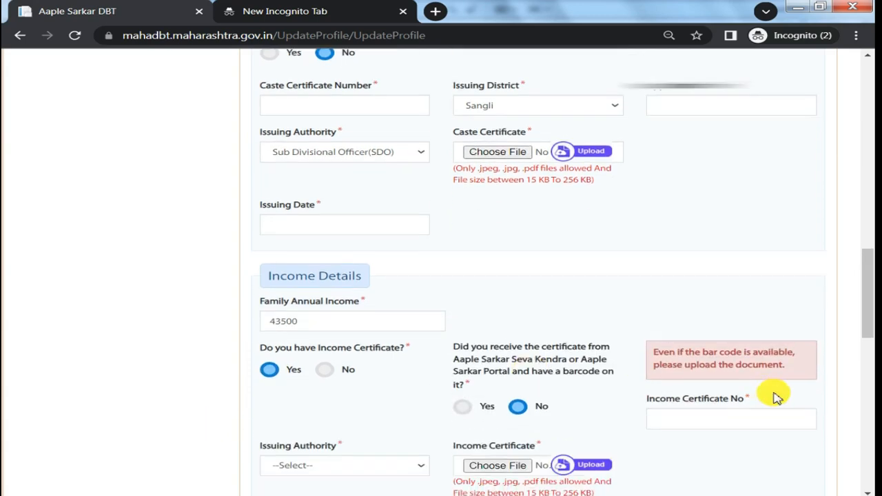
{"action": "left_click", "coordinate": [377, 470]}
{"action": "left_click", "coordinate": [324, 415]}
{"action": "scroll", "coordinate": [482, 412], "scroll_direction": "down", "scroll_amount": 1}
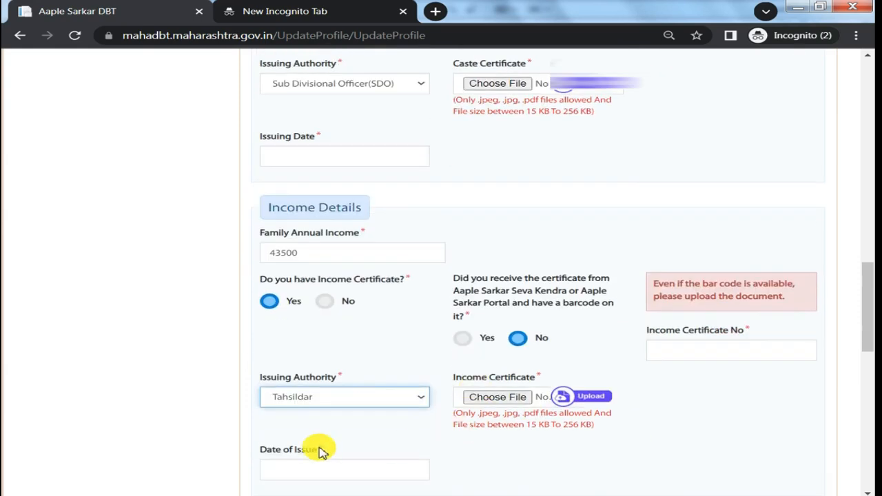
{"action": "scroll", "coordinate": [400, 449], "scroll_direction": "down", "scroll_amount": 2}
{"action": "left_click", "coordinate": [309, 333]}
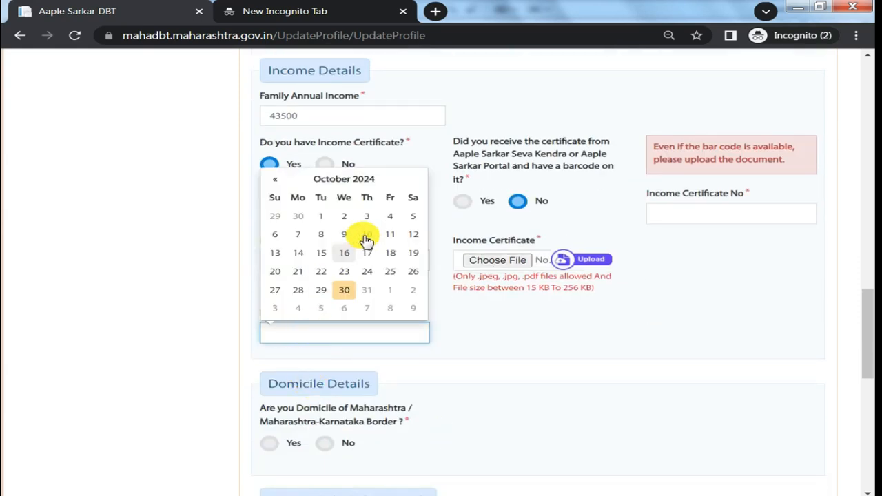
{"action": "left_click", "coordinate": [360, 179]}
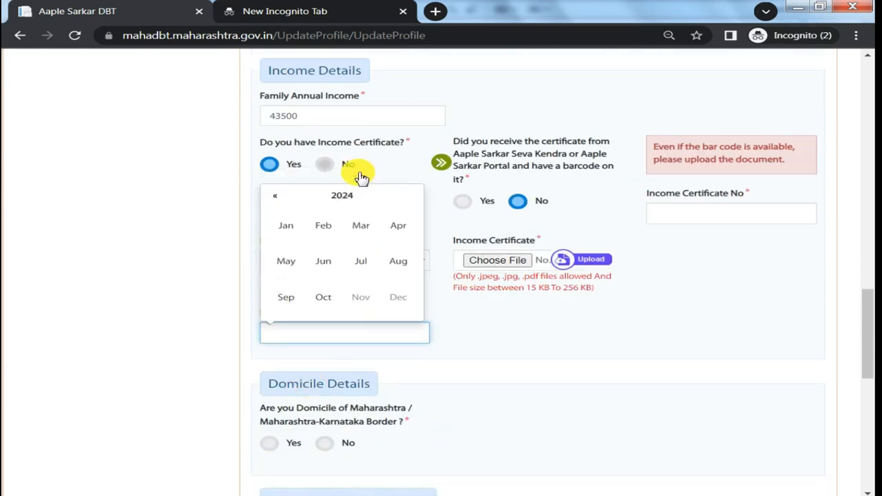
{"action": "left_click", "coordinate": [396, 270]}
{"action": "left_click", "coordinate": [303, 292]}
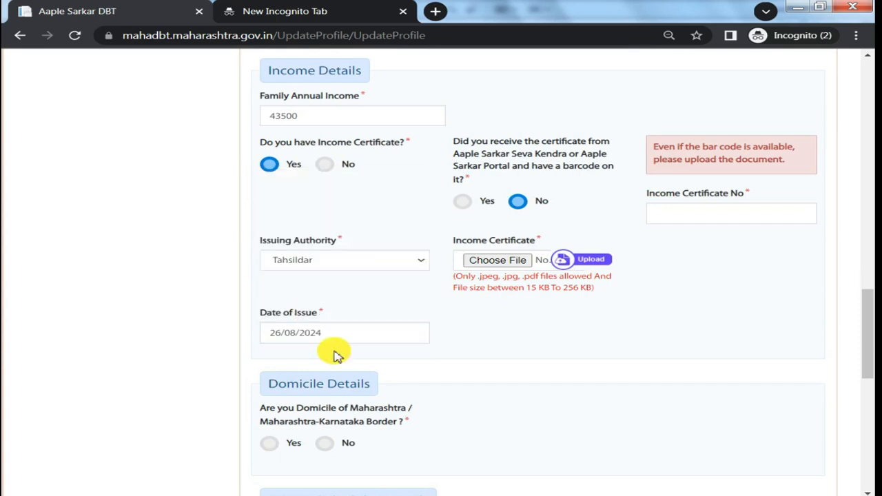
Choose Yes for both Maharashtra domicile and having a domicile certificate, with Self as the relationship type.
{"action": "scroll", "coordinate": [296, 345], "scroll_direction": "down", "scroll_amount": 2}
{"action": "left_click", "coordinate": [269, 306]}
{"action": "left_click", "coordinate": [463, 295]}
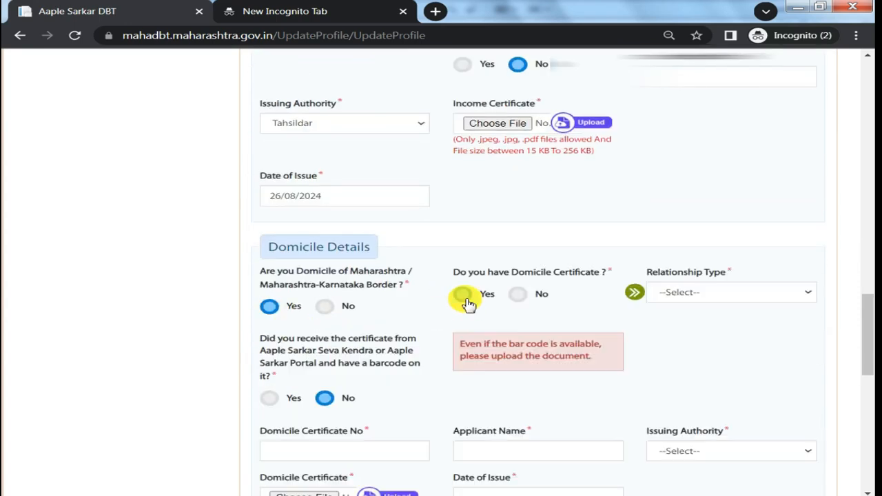
{"action": "left_click", "coordinate": [679, 292]}
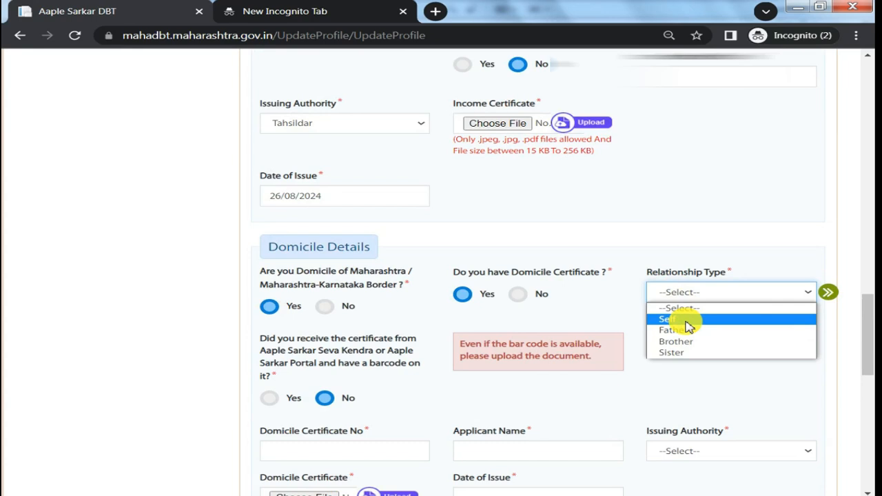
{"action": "left_click", "coordinate": [686, 320]}
Go through the domicile certificate's number and applicant name fields and set its issuing authority to Tahsildar.
{"action": "left_click", "coordinate": [305, 448]}
{"action": "left_click_drag", "start_coordinate": [276, 430], "coordinate": [319, 443]}
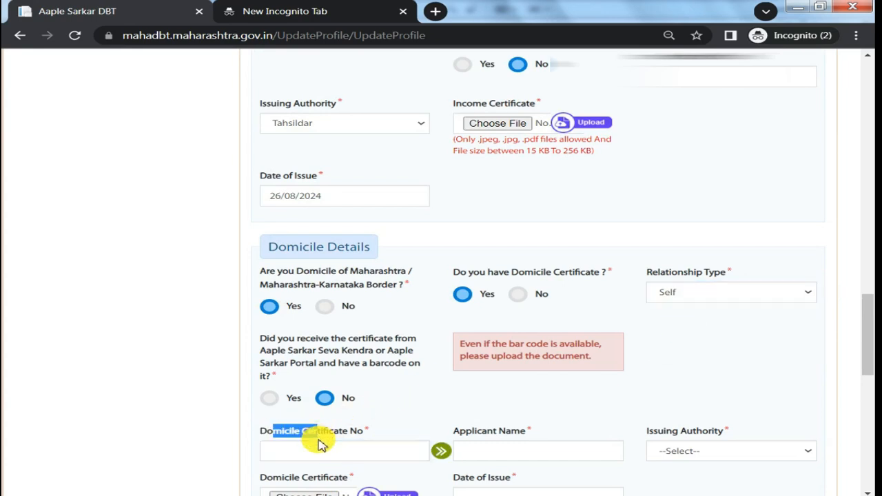
{"action": "left_click", "coordinate": [507, 450]}
{"action": "scroll", "coordinate": [511, 449], "scroll_direction": "down", "scroll_amount": 1}
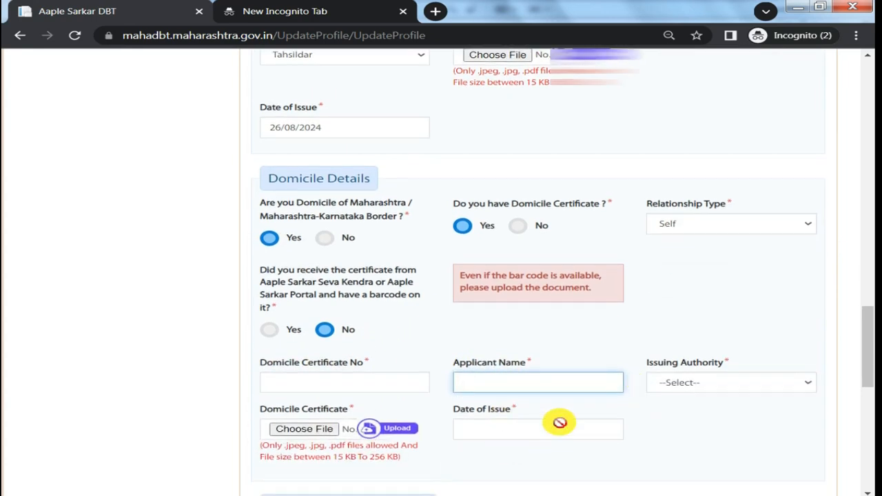
{"action": "left_click_drag", "start_coordinate": [653, 363], "coordinate": [693, 362]}
{"action": "left_click", "coordinate": [720, 385]}
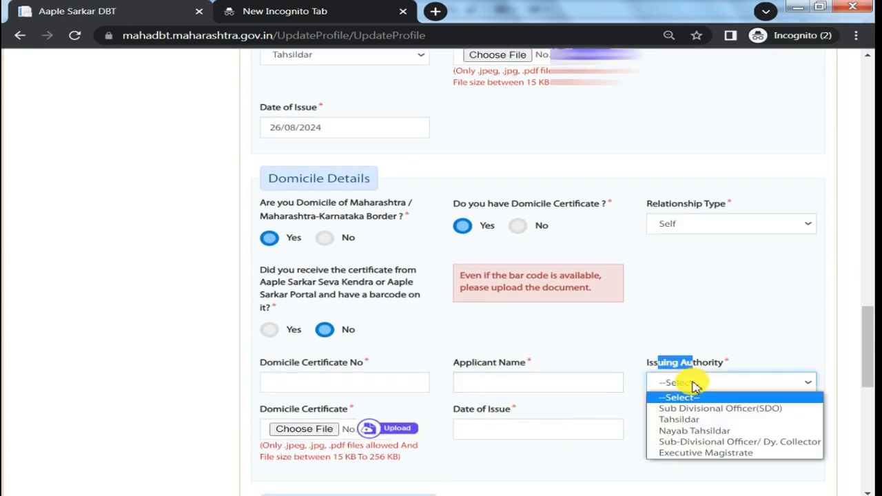
{"action": "left_click", "coordinate": [686, 419]}
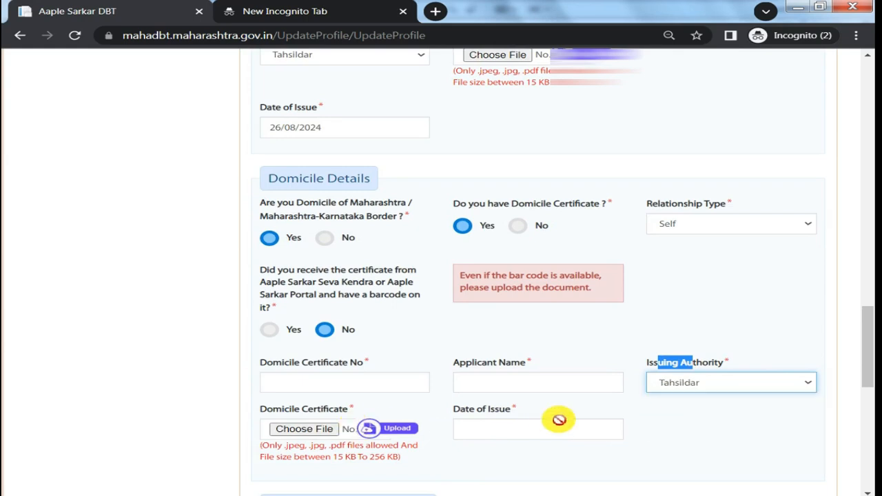
{"action": "left_click", "coordinate": [500, 429]}
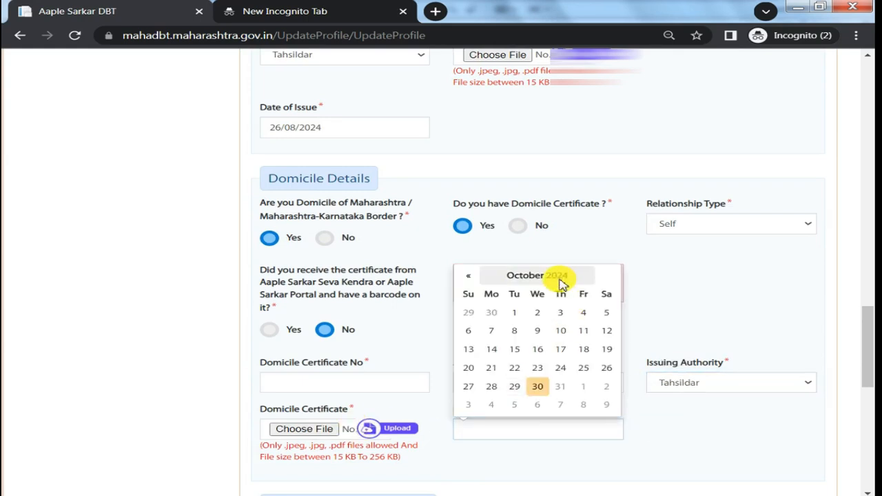
{"action": "left_click", "coordinate": [559, 275]}
{"action": "left_click", "coordinate": [542, 358]}
{"action": "scroll", "coordinate": [531, 368], "scroll_direction": "down", "scroll_amount": 2}
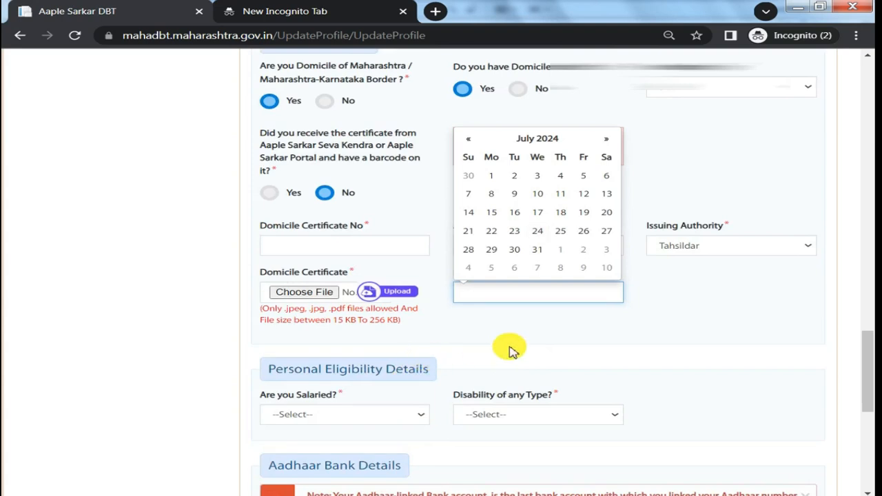
{"action": "left_click", "coordinate": [512, 349]}
Try Yes for being salaried and look through the job type and disability options.
{"action": "left_click_drag", "start_coordinate": [292, 415], "coordinate": [303, 406]}
{"action": "left_click", "coordinate": [307, 417]}
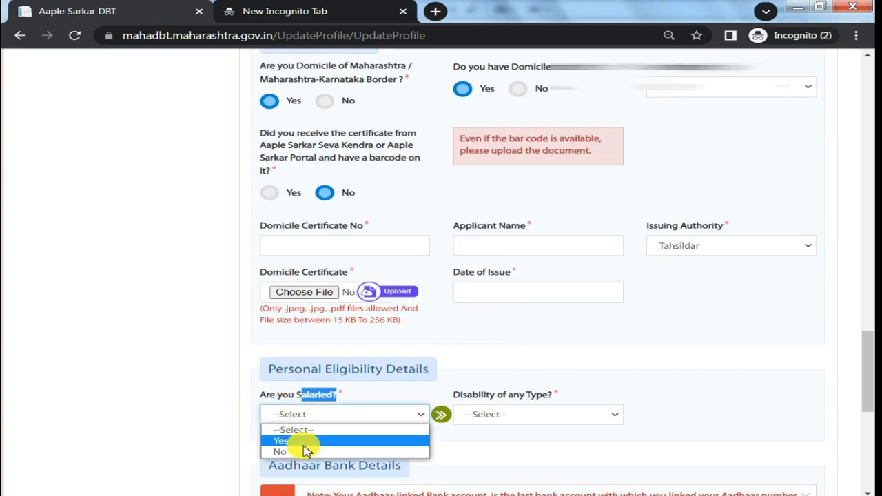
{"action": "left_click", "coordinate": [303, 440]}
{"action": "left_click", "coordinate": [358, 416]}
{"action": "left_click", "coordinate": [514, 415]}
{"action": "left_click", "coordinate": [512, 415]}
{"action": "left_click", "coordinate": [739, 415]}
{"action": "left_click", "coordinate": [740, 414]}
Set both the salaried status and the disability question to No in the personal eligibility details.
{"action": "left_click", "coordinate": [350, 416]}
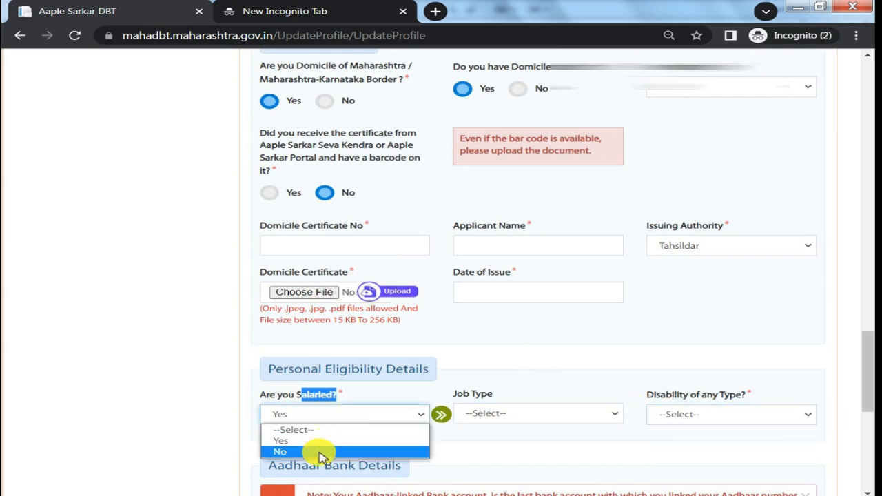
{"action": "left_click", "coordinate": [296, 451]}
{"action": "left_click", "coordinate": [542, 414]}
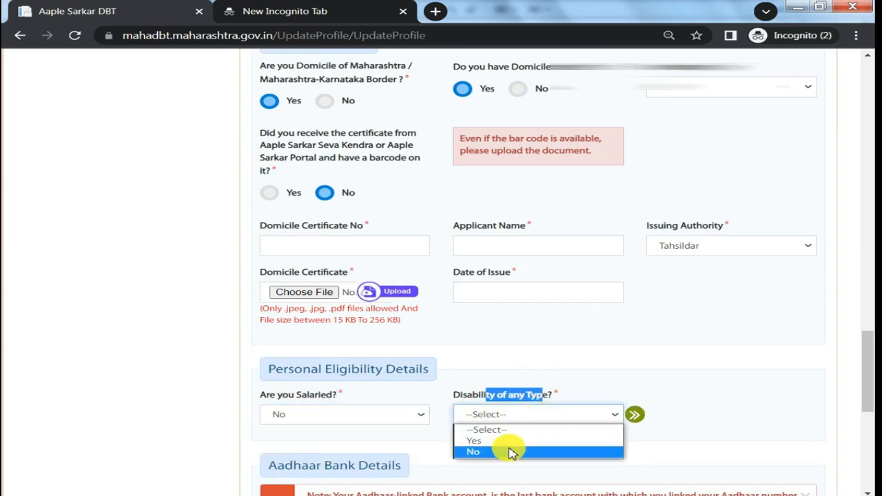
{"action": "left_click", "coordinate": [506, 451]}
Review the Aadhaar-linked bank account question and the bank account number and IFS code fields.
{"action": "scroll", "coordinate": [510, 451], "scroll_direction": "down", "scroll_amount": 2}
{"action": "left_click_drag", "start_coordinate": [315, 400], "coordinate": [349, 415]}
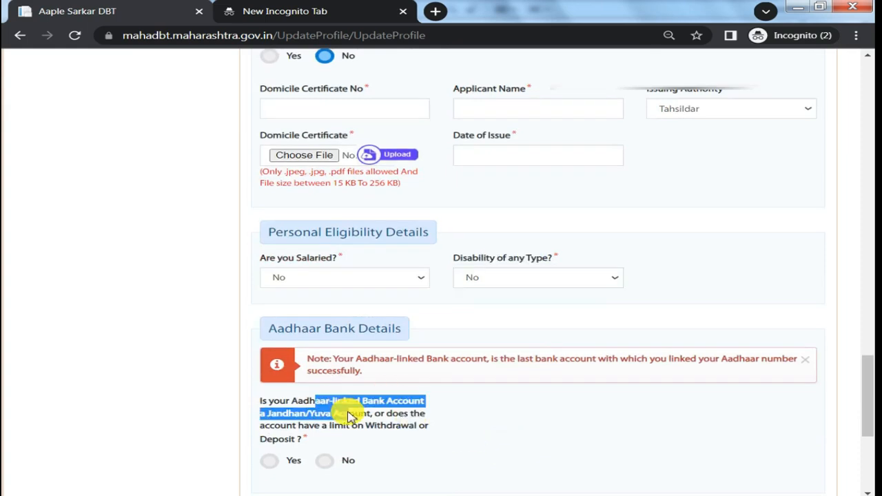
{"action": "scroll", "coordinate": [347, 423], "scroll_direction": "down", "scroll_amount": 1}
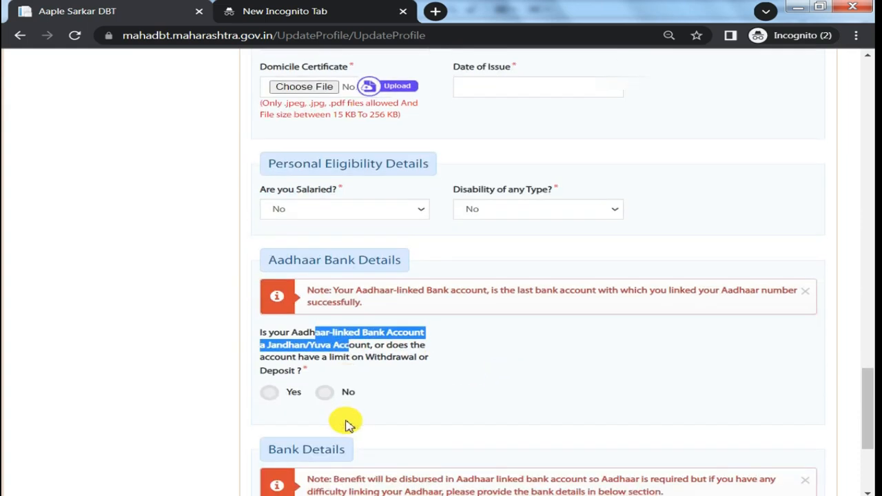
{"action": "scroll", "coordinate": [344, 404], "scroll_direction": "down", "scroll_amount": 3}
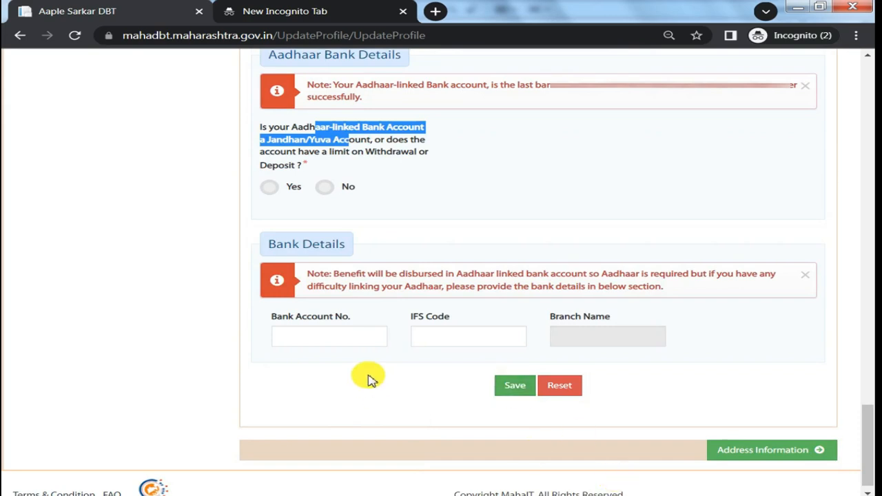
{"action": "left_click_drag", "start_coordinate": [295, 317], "coordinate": [525, 331]}
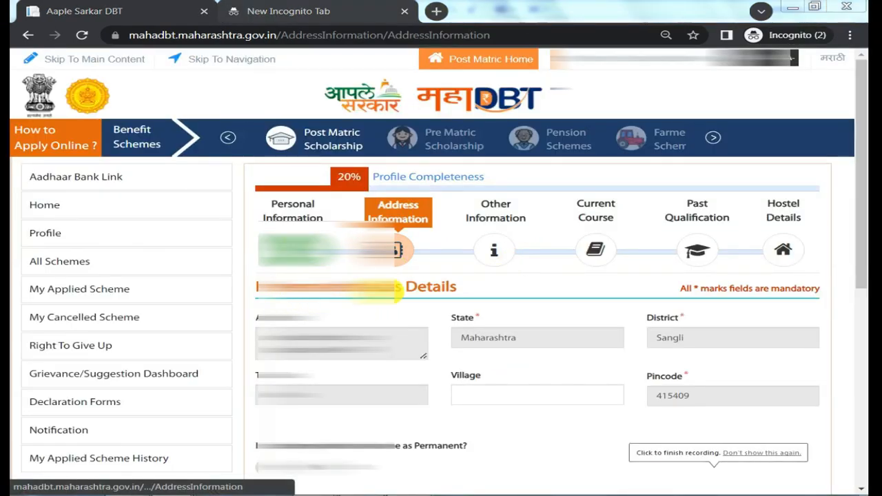
Mark the correspondence address as the same as the permanent address and save the address information.
{"action": "triple_click", "coordinate": [344, 353]}
{"action": "scroll", "coordinate": [326, 350], "scroll_direction": "down", "scroll_amount": 1}
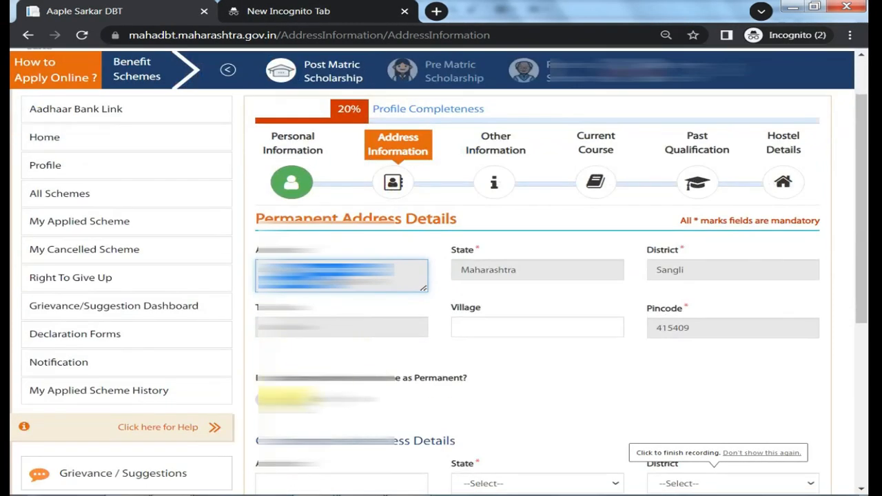
{"action": "left_click", "coordinate": [258, 398]}
{"action": "scroll", "coordinate": [258, 393], "scroll_direction": "down", "scroll_amount": 3}
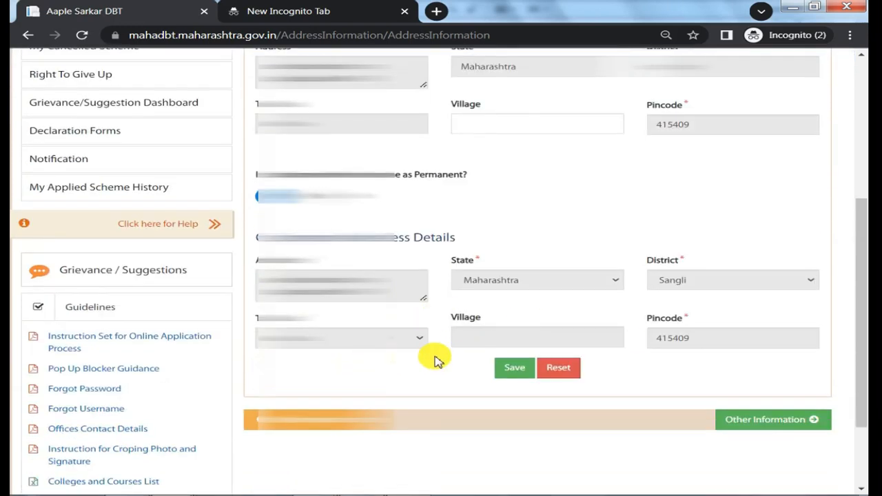
{"action": "scroll", "coordinate": [434, 324], "scroll_direction": "up", "scroll_amount": 1}
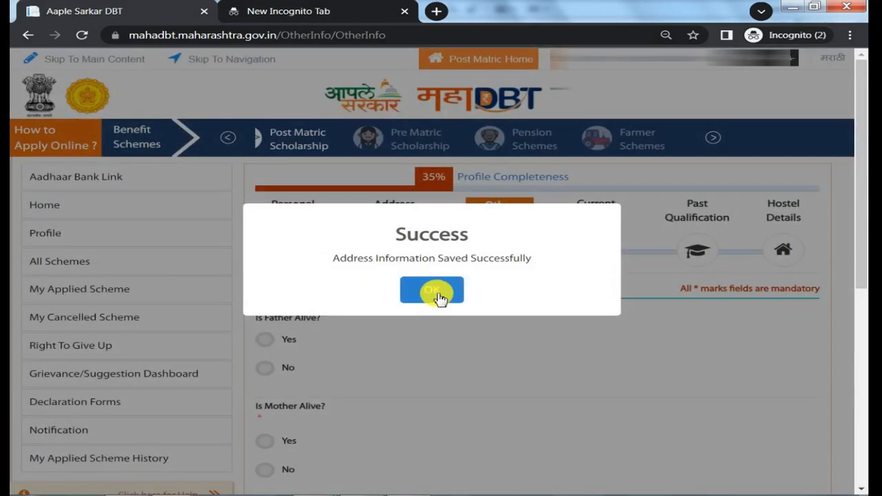
{"action": "left_click", "coordinate": [438, 298]}
Choose Yes for the father being alive and look through his occupation and salaried options.
{"action": "left_click_drag", "start_coordinate": [254, 317], "coordinate": [307, 319]}
{"action": "left_click", "coordinate": [265, 341]}
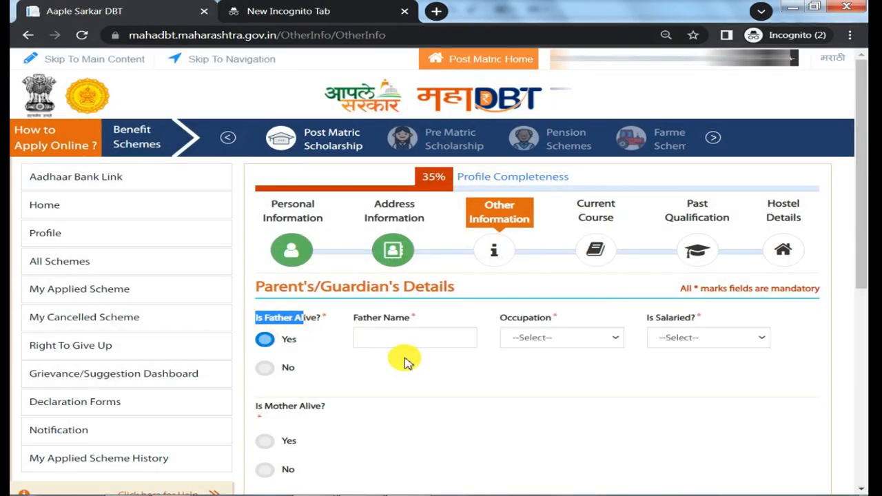
{"action": "left_click", "coordinate": [545, 342]}
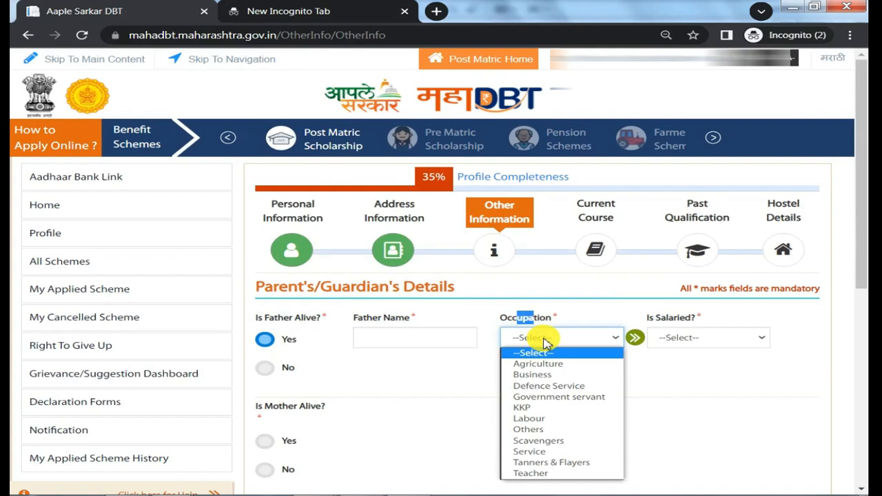
{"action": "left_click", "coordinate": [680, 346]}
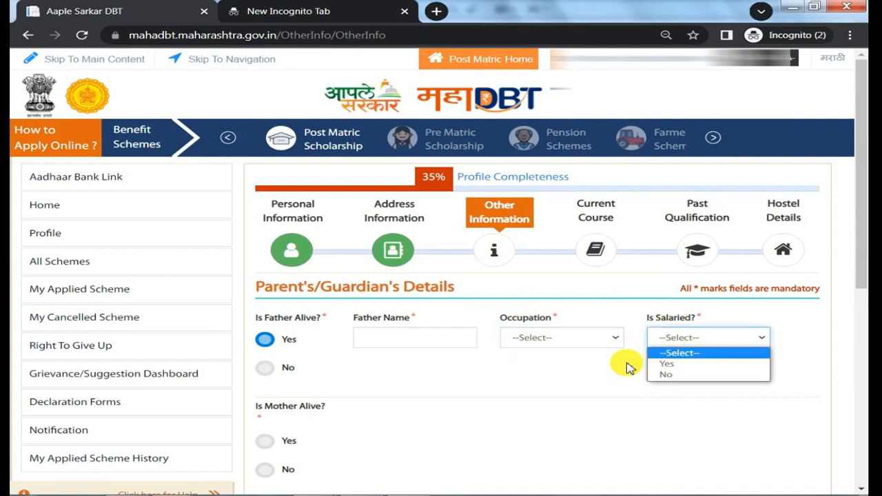
Try No for the father being alive, then Yes and No for the mother, viewing her occupation and salaried options.
{"action": "left_click", "coordinate": [266, 370]}
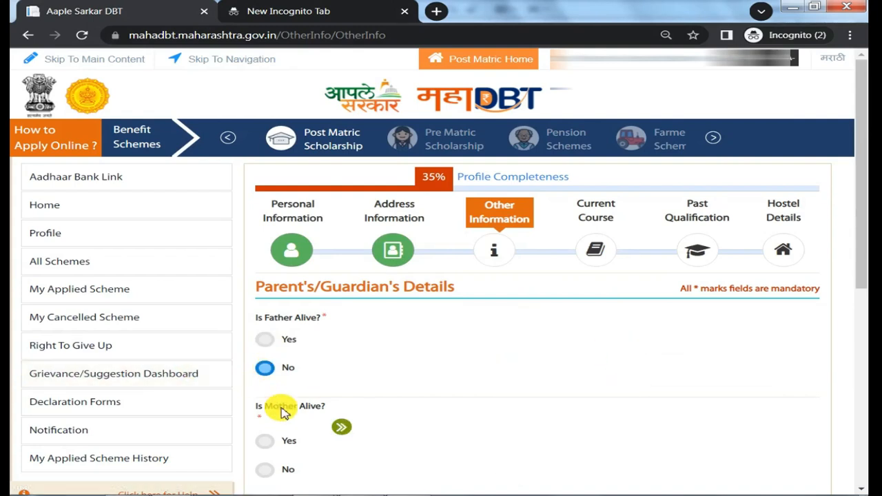
{"action": "left_click", "coordinate": [271, 446]}
{"action": "left_click", "coordinate": [593, 428]}
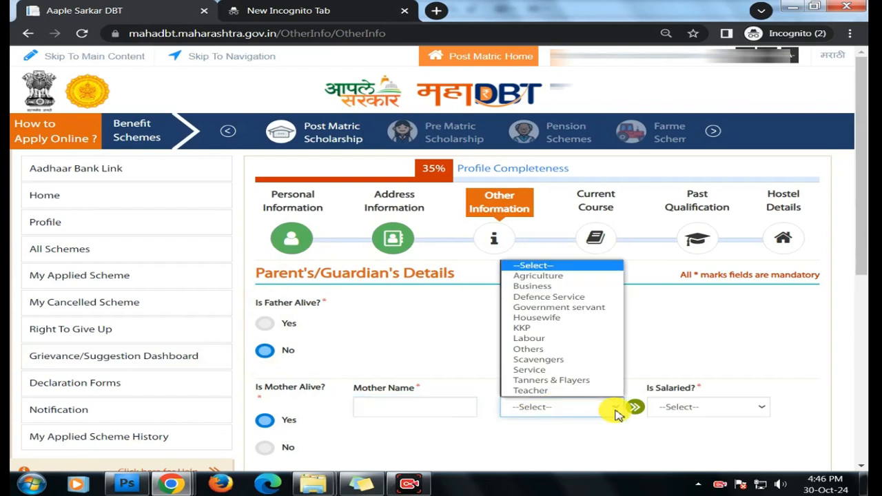
{"action": "left_click", "coordinate": [685, 437]}
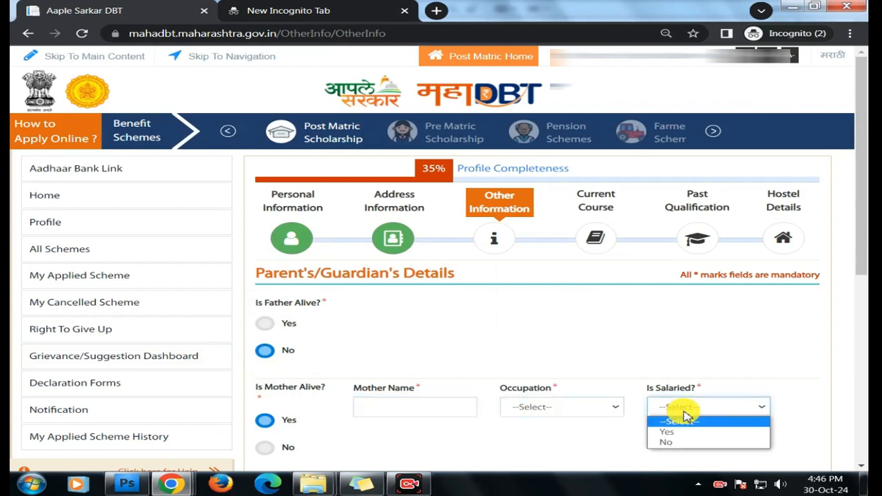
{"action": "left_click", "coordinate": [266, 446]}
Choose Yes for both the father and the mother being alive in the parent's/guardian's details.
{"action": "left_click", "coordinate": [266, 324]}
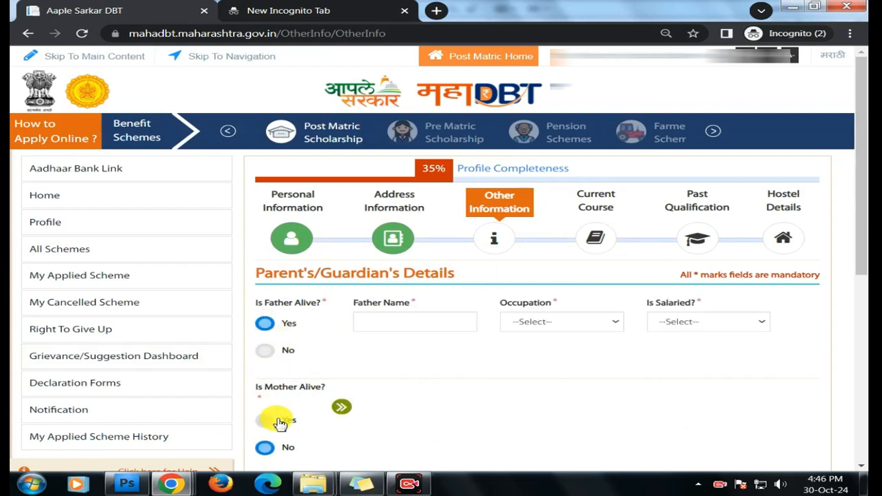
{"action": "left_click", "coordinate": [269, 420]}
{"action": "scroll", "coordinate": [694, 468], "scroll_direction": "down", "scroll_amount": 2}
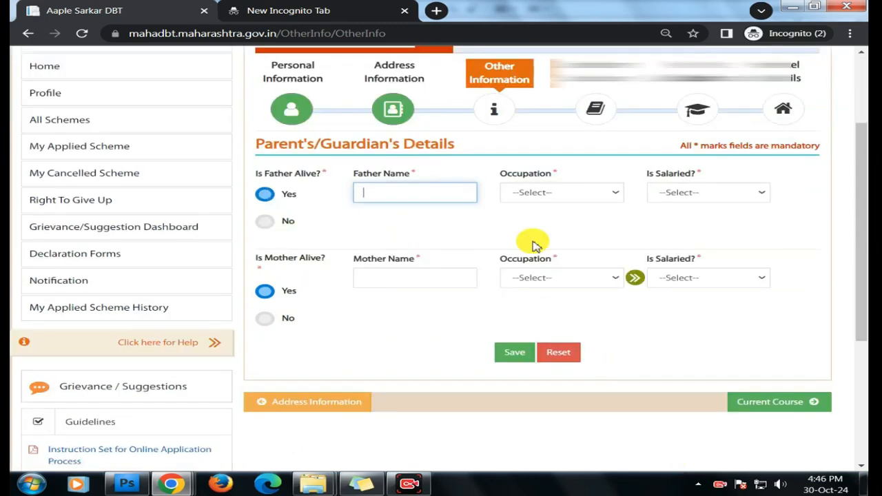
Save the parent's/guardian's details and set the admission year in the current course to 2024.
{"action": "left_click", "coordinate": [515, 353]}
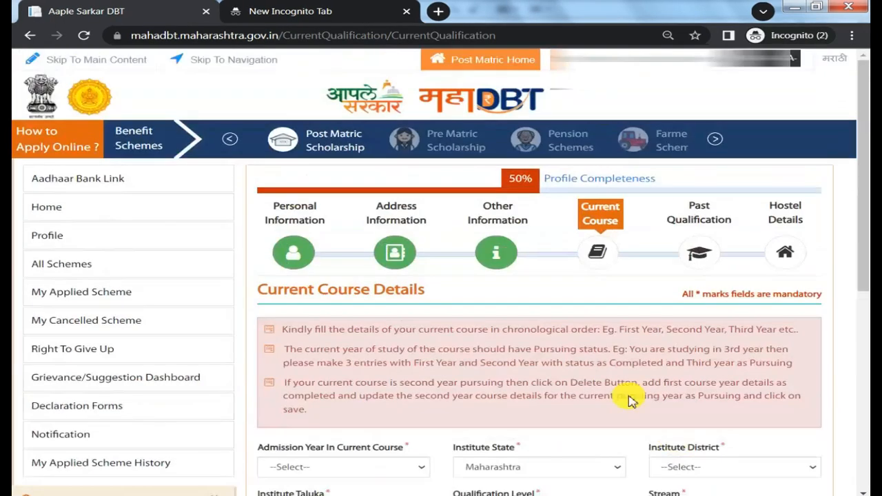
{"action": "left_click_drag", "start_coordinate": [328, 289], "coordinate": [386, 288]}
{"action": "scroll", "coordinate": [392, 289], "scroll_direction": "down", "scroll_amount": 2}
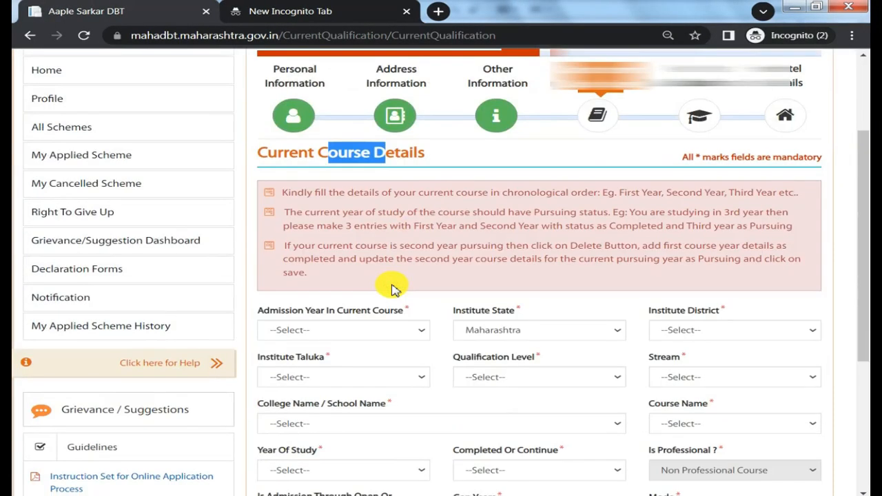
{"action": "left_click", "coordinate": [348, 331]}
{"action": "scroll", "coordinate": [346, 281], "scroll_direction": "down", "scroll_amount": 10}
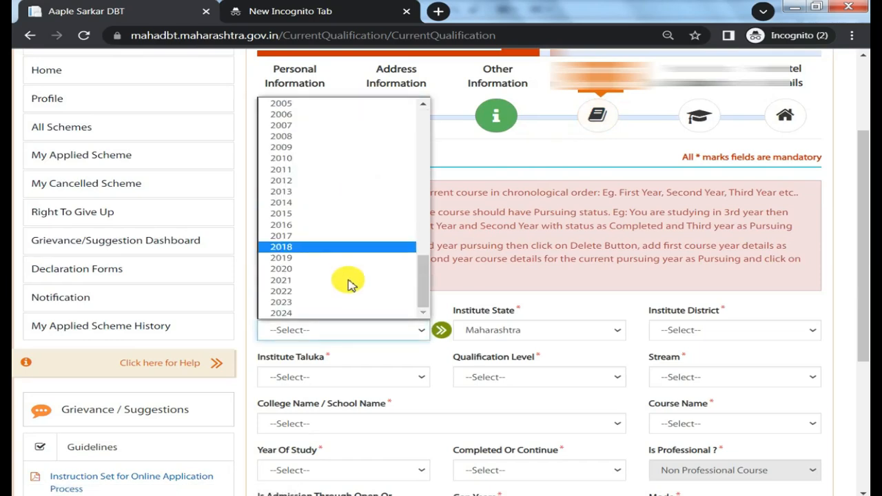
{"action": "left_click", "coordinate": [335, 317]}
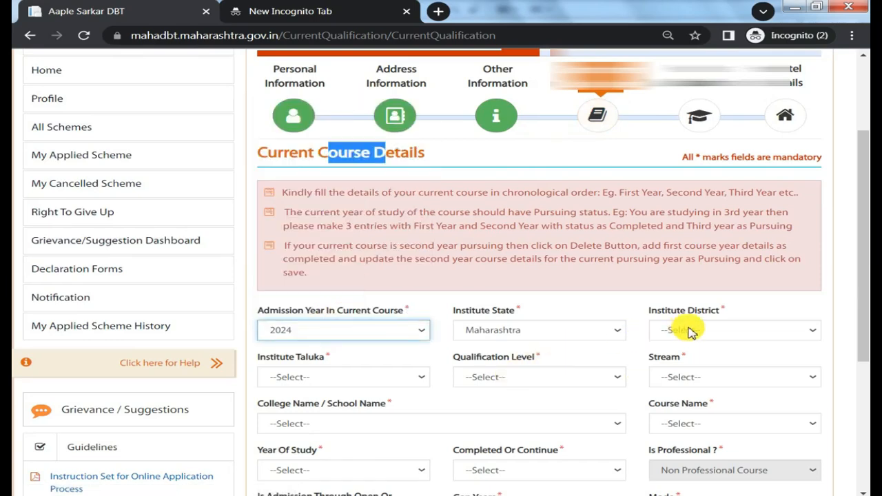
Set the current course's institute district to Sangli and the institute taluka to Walwa.
{"action": "left_click", "coordinate": [750, 334]}
{"action": "scroll", "coordinate": [721, 200], "scroll_direction": "down", "scroll_amount": 5}
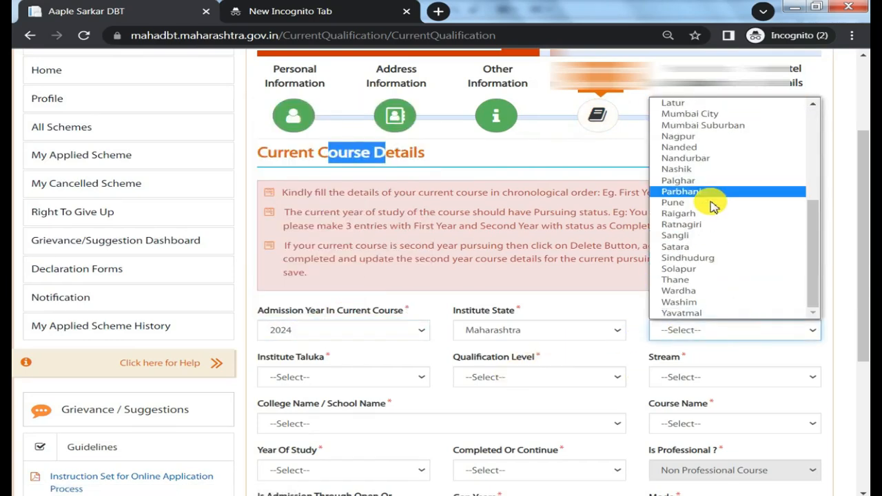
{"action": "left_click", "coordinate": [676, 236]}
{"action": "scroll", "coordinate": [687, 238], "scroll_direction": "down", "scroll_amount": 2}
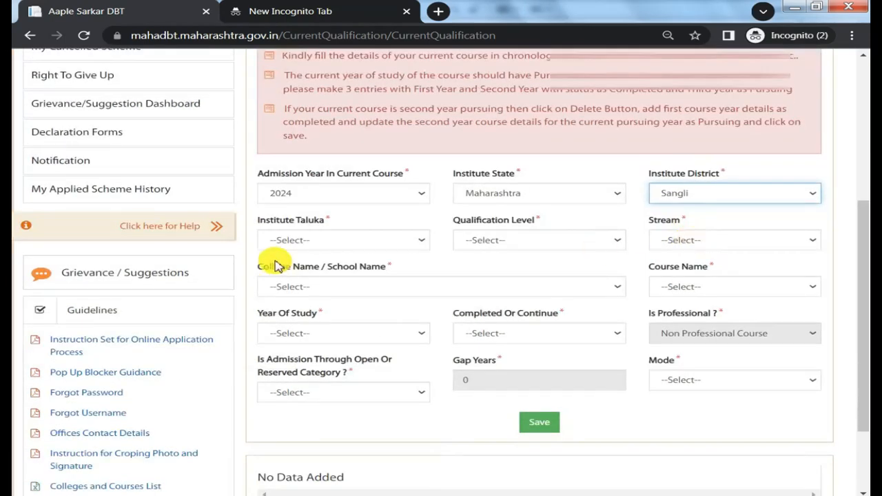
{"action": "left_click", "coordinate": [303, 240]}
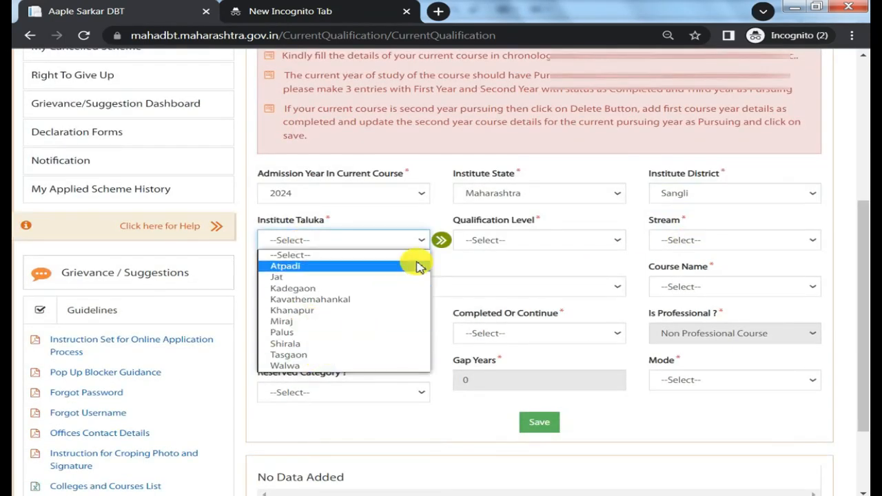
{"action": "left_click", "coordinate": [352, 366]}
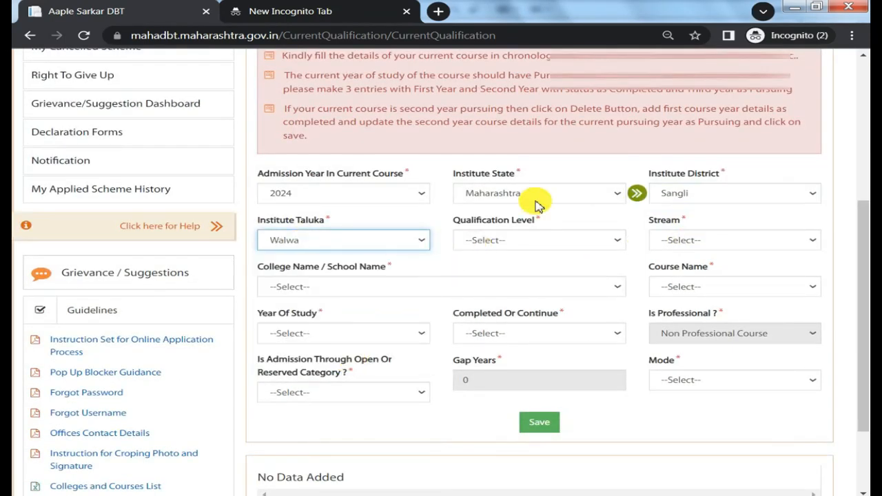
Set the current course's qualification level to Under Graduate Course and the stream to Engineering.
{"action": "left_click", "coordinate": [512, 240]}
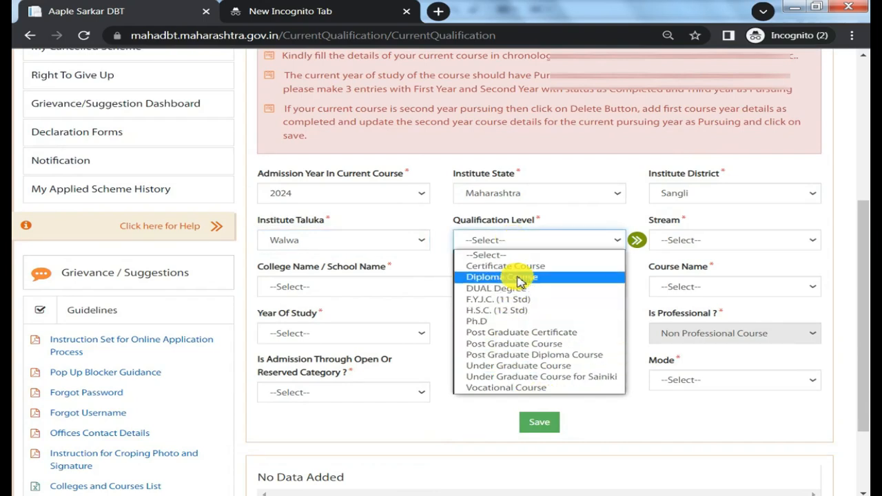
{"action": "left_click", "coordinate": [522, 366]}
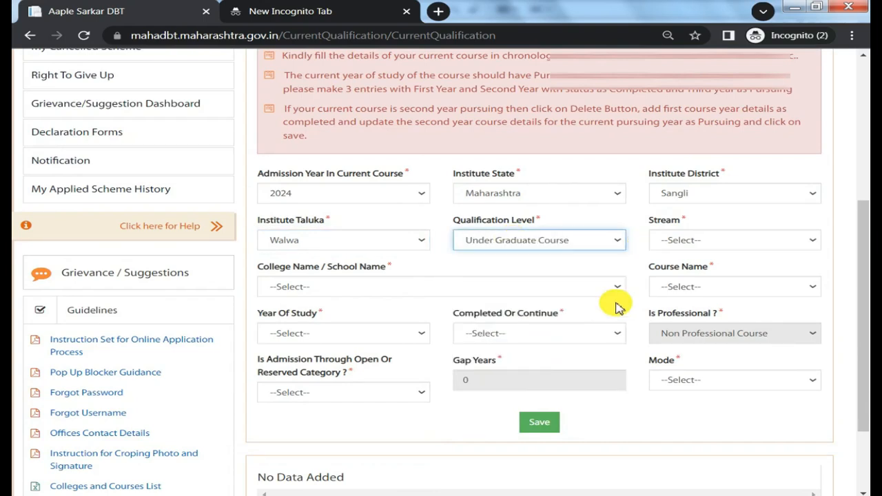
{"action": "left_click", "coordinate": [679, 247]}
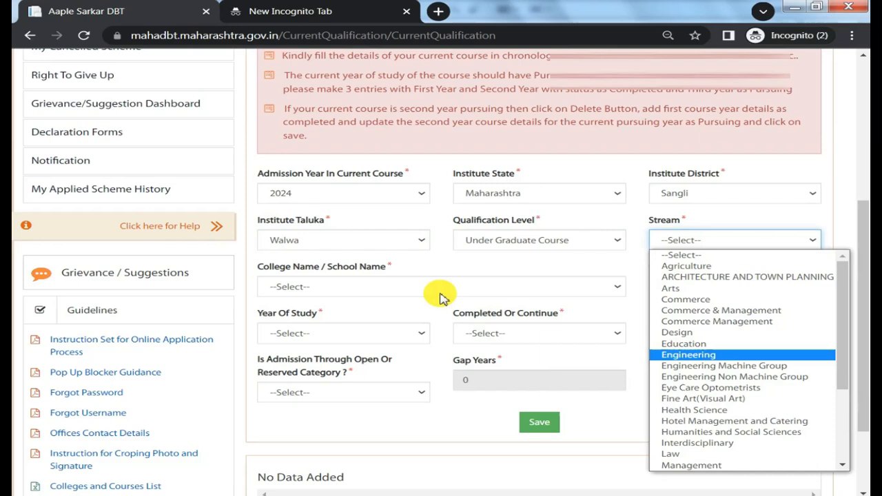
{"action": "left_click", "coordinate": [448, 289]}
{"action": "left_click", "coordinate": [706, 286]}
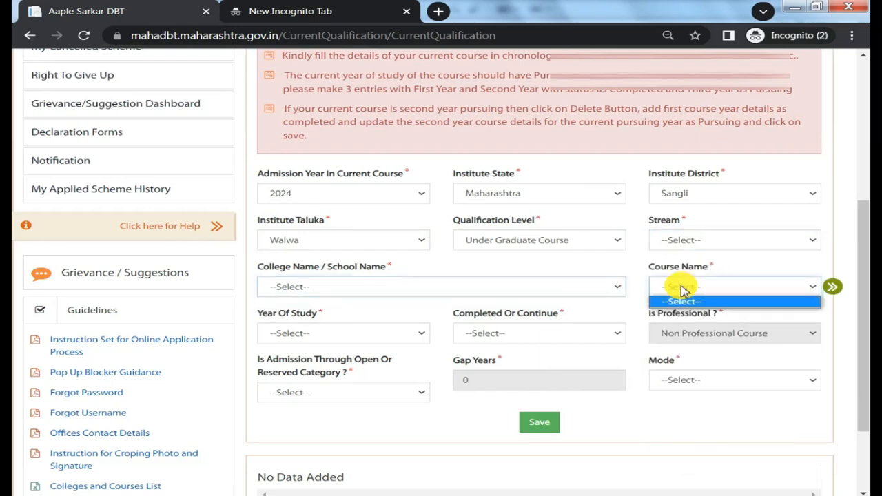
{"action": "left_click", "coordinate": [704, 235]}
{"action": "left_click", "coordinate": [698, 241]}
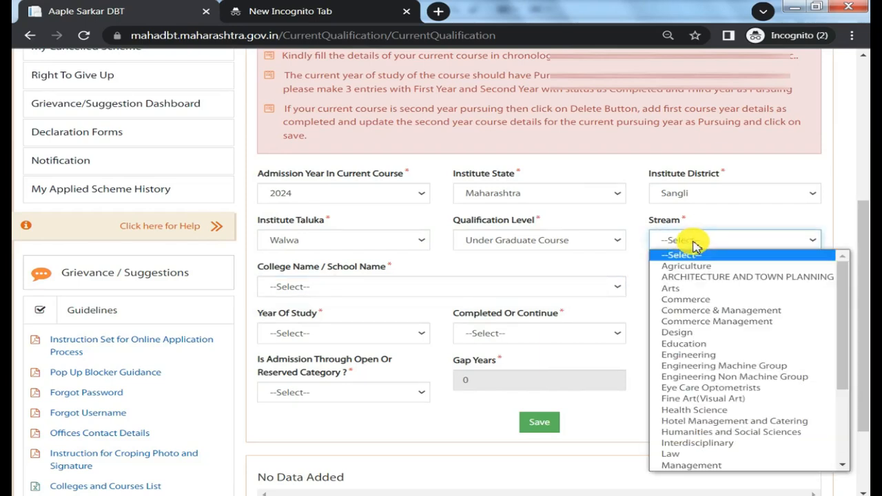
{"action": "left_click", "coordinate": [701, 360]}
Choose Nanasaheb Mahadik College of Engineering, Walwa, Sangli as the college and Bachelor of Technology (B. Tech.) - Mechanical Engineering (UnAided) as the course.
{"action": "left_click", "coordinate": [414, 288]}
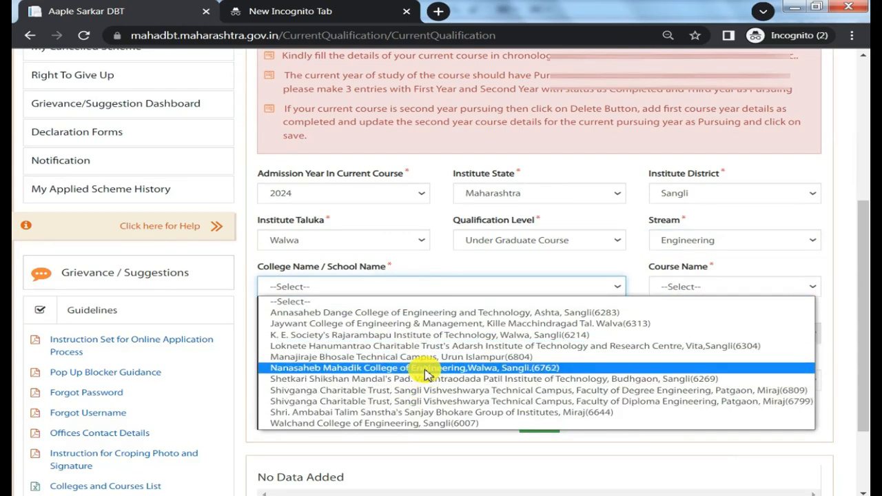
{"action": "left_click", "coordinate": [427, 369]}
{"action": "left_click", "coordinate": [700, 292]}
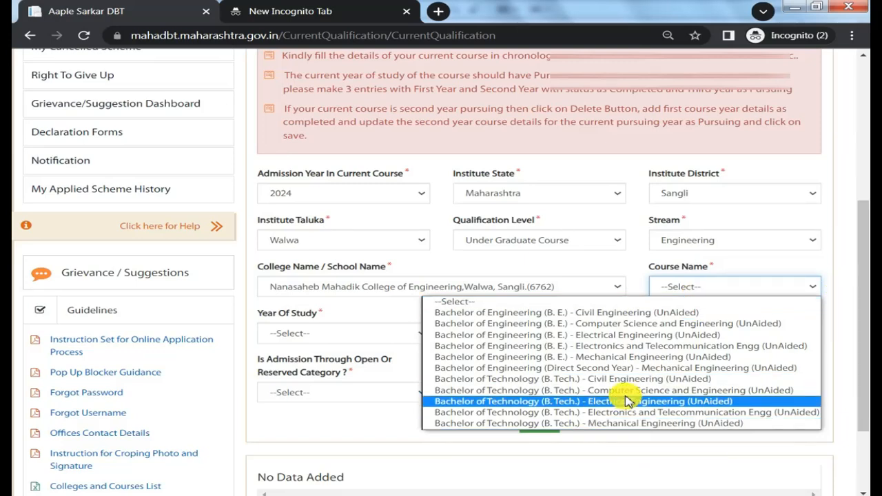
{"action": "left_click", "coordinate": [620, 423]}
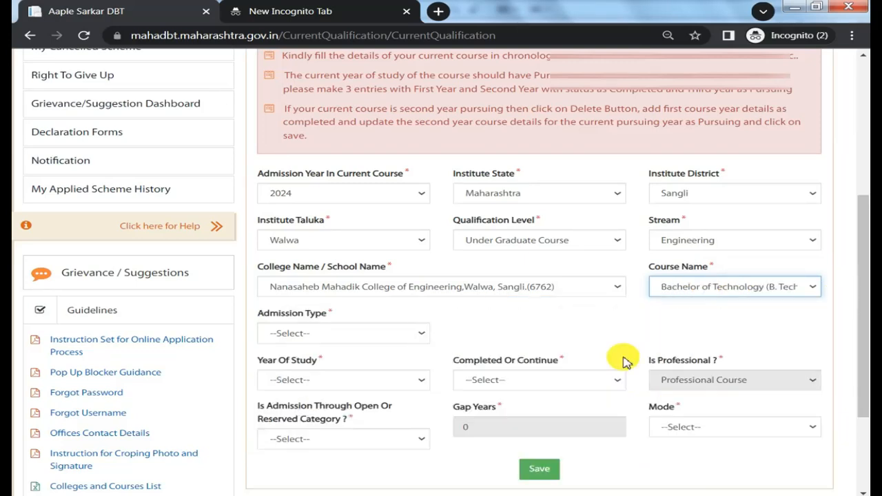
Set the admission type to Through CAP/Govt. Quota and look over the CET/merit score and application admission ID fields.
{"action": "left_click", "coordinate": [359, 333]}
{"action": "left_click", "coordinate": [355, 359]}
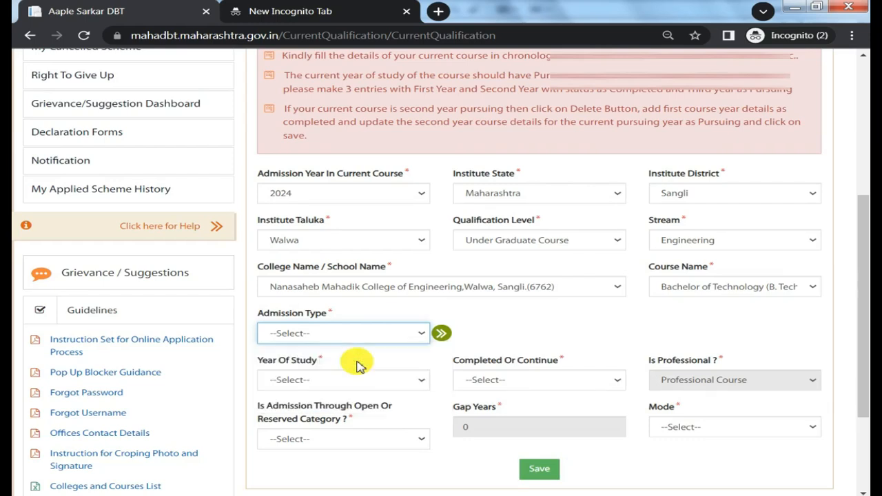
{"action": "scroll", "coordinate": [502, 310], "scroll_direction": "down", "scroll_amount": 1}
{"action": "left_click_drag", "start_coordinate": [487, 244], "coordinate": [523, 266]}
{"action": "left_click", "coordinate": [522, 266]}
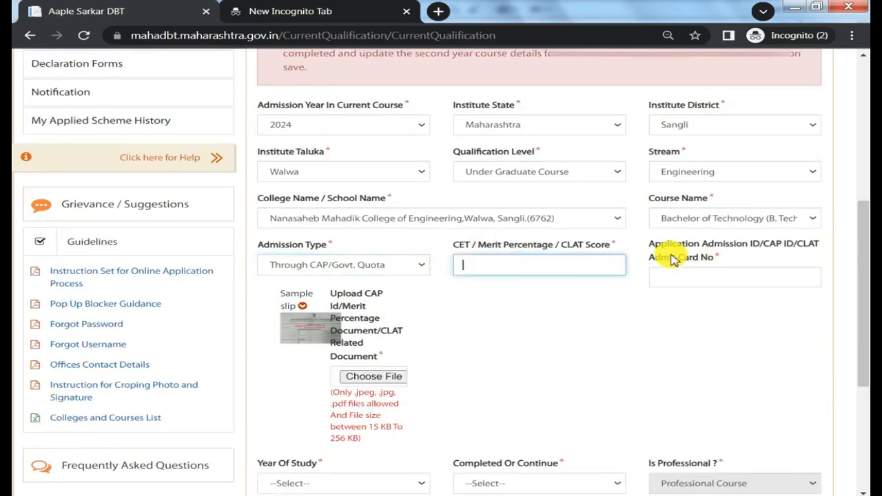
{"action": "left_click_drag", "start_coordinate": [672, 244], "coordinate": [687, 257]}
{"action": "left_click", "coordinate": [693, 278]}
Set the year of study to First Year with the status First Year Pursuing.
{"action": "scroll", "coordinate": [694, 278], "scroll_direction": "down", "scroll_amount": 2}
{"action": "left_click", "coordinate": [350, 348]}
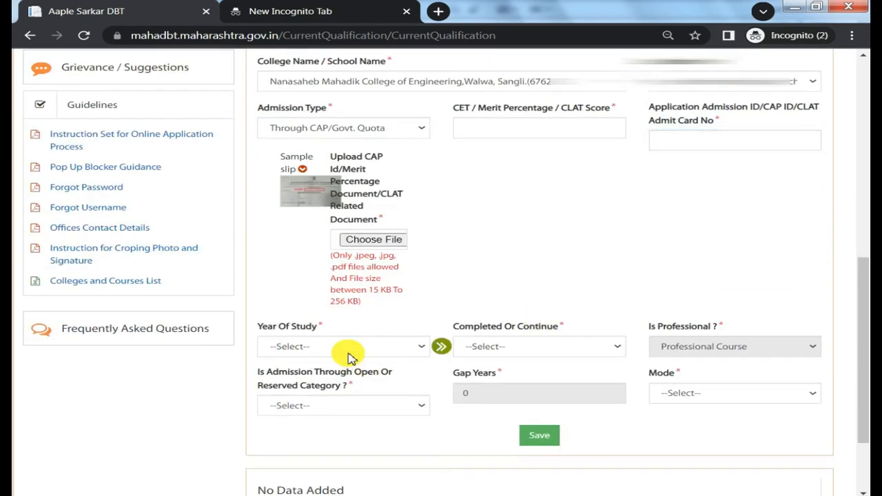
{"action": "left_click", "coordinate": [308, 397]}
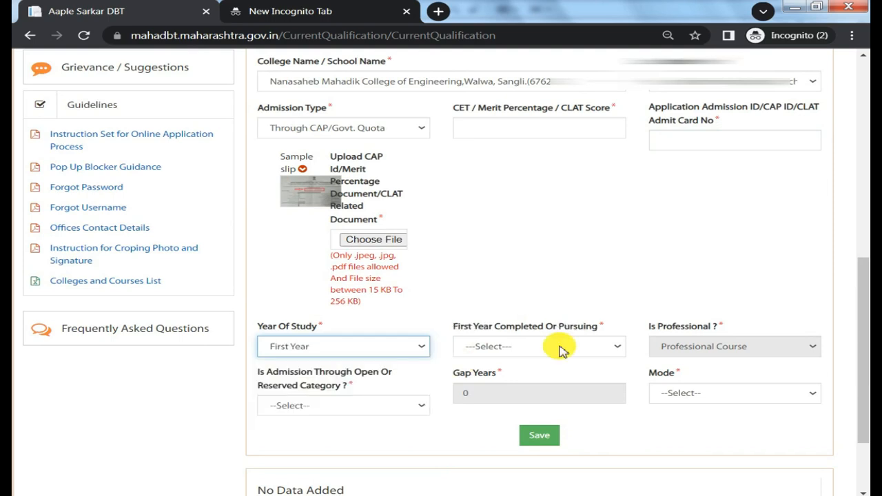
{"action": "left_click", "coordinate": [559, 347]}
{"action": "scroll", "coordinate": [494, 262], "scroll_direction": "up", "scroll_amount": 2}
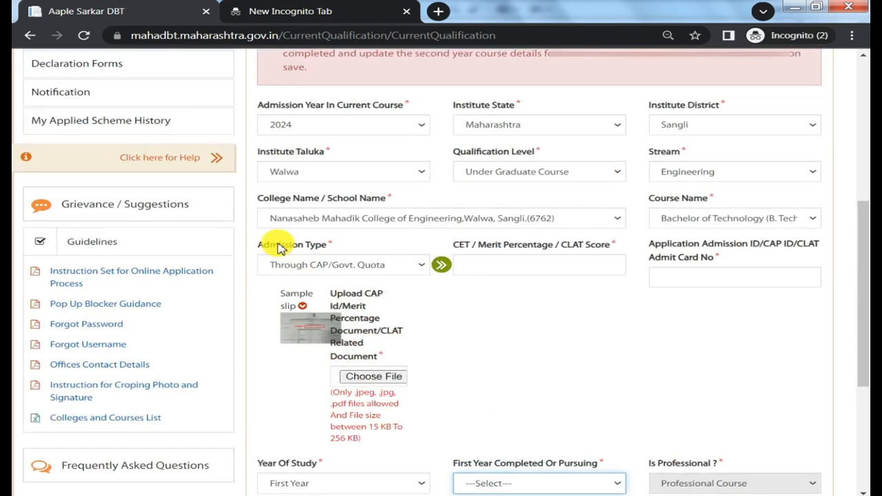
{"action": "scroll", "coordinate": [478, 315], "scroll_direction": "down", "scroll_amount": 3}
{"action": "left_click", "coordinate": [519, 279]}
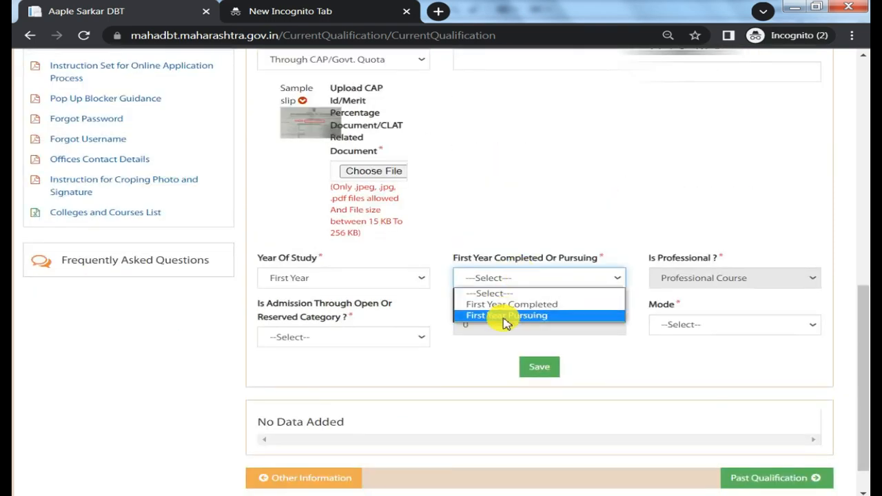
{"action": "left_click", "coordinate": [512, 315]}
Set the first-year admission date to 18/07/2024.
{"action": "left_click", "coordinate": [725, 219]}
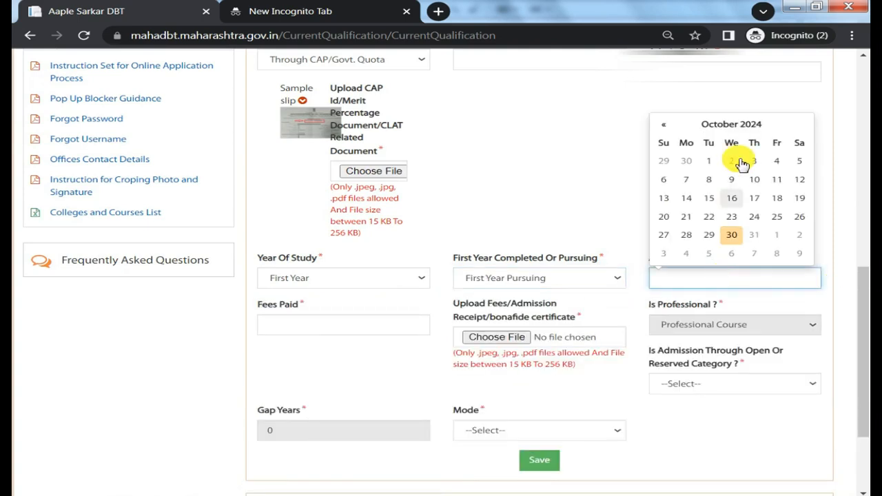
{"action": "left_click", "coordinate": [734, 123]}
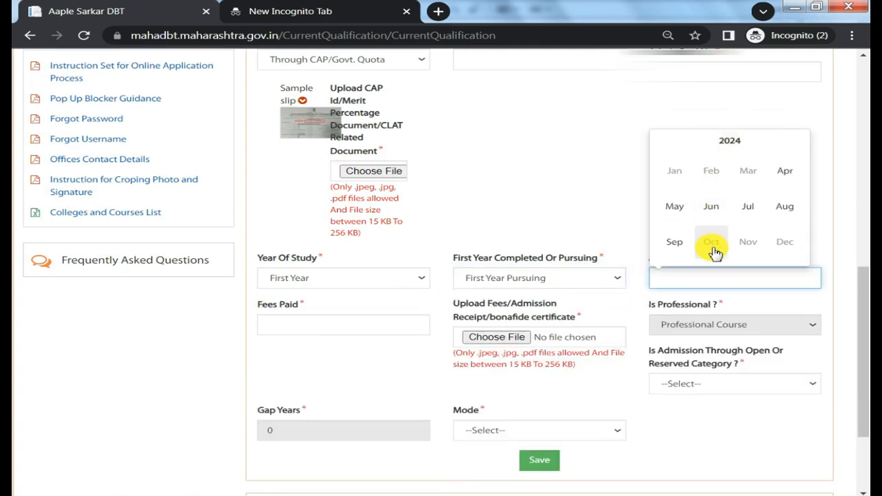
{"action": "left_click", "coordinate": [748, 207]}
{"action": "left_click", "coordinate": [754, 199]}
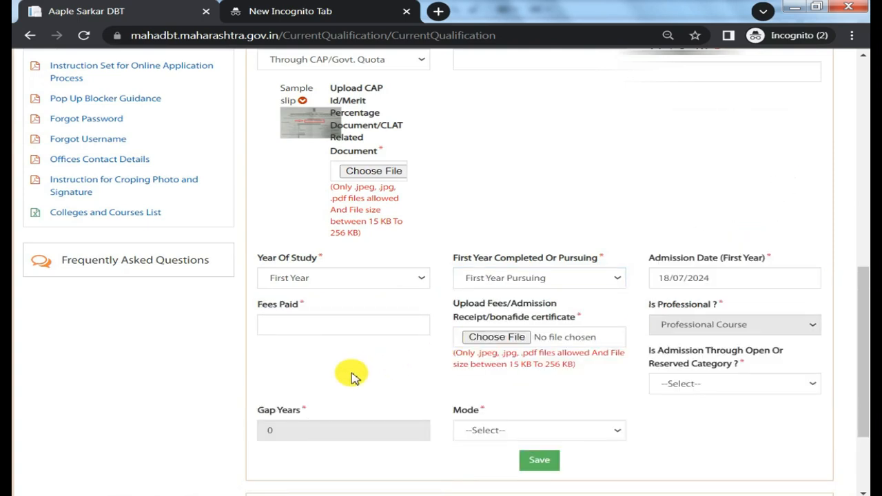
Look over the fees paid, receipt/bonafide certificate upload, open or reserved category and mode fields.
{"action": "left_click", "coordinate": [354, 327]}
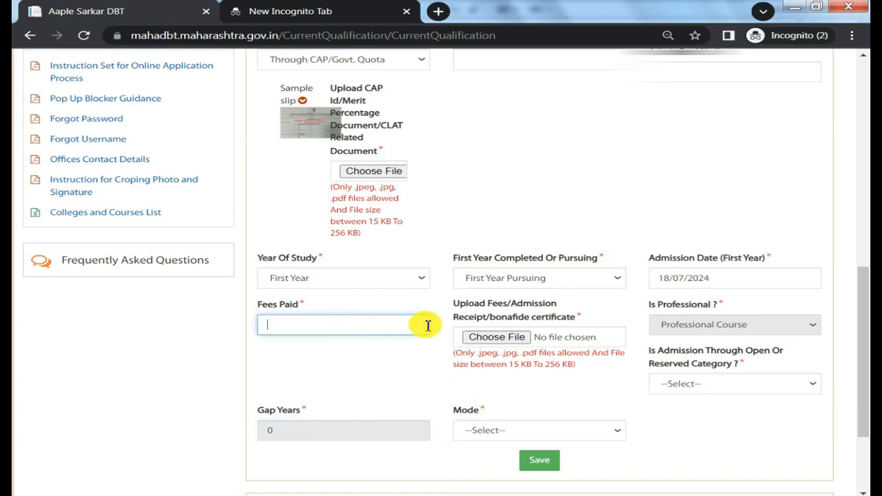
{"action": "left_click_drag", "start_coordinate": [487, 317], "coordinate": [507, 317]}
{"action": "left_click", "coordinate": [683, 388]}
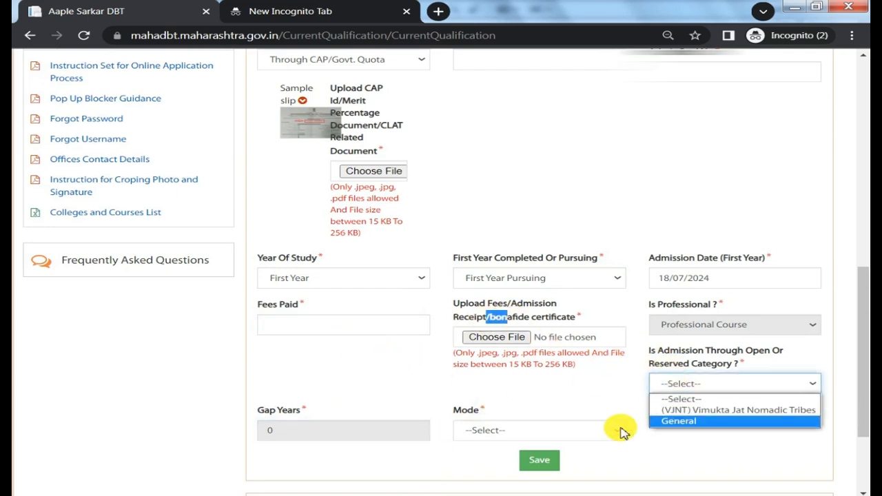
{"action": "left_click", "coordinate": [579, 430]}
{"action": "left_click", "coordinate": [579, 432]}
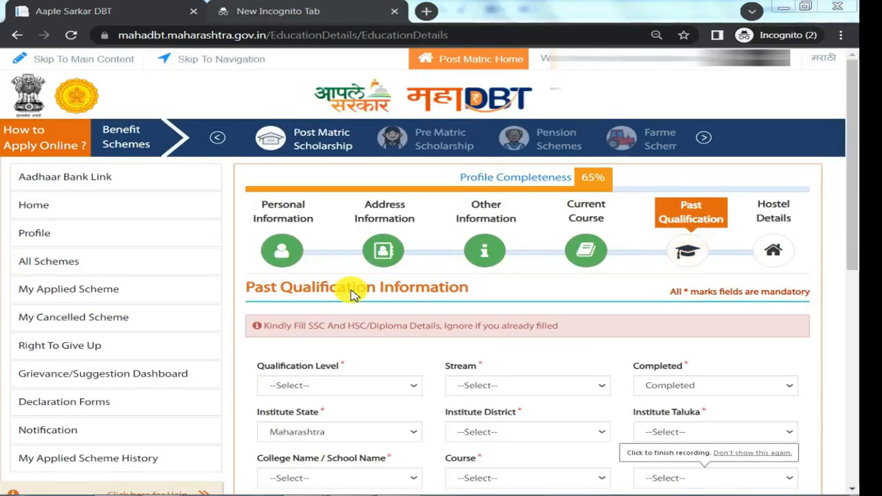
Set the past qualification level to S.S.C. (10 Std) and its stream to SSC.
{"action": "scroll", "coordinate": [413, 289], "scroll_direction": "down", "scroll_amount": 2}
{"action": "left_click", "coordinate": [362, 252]}
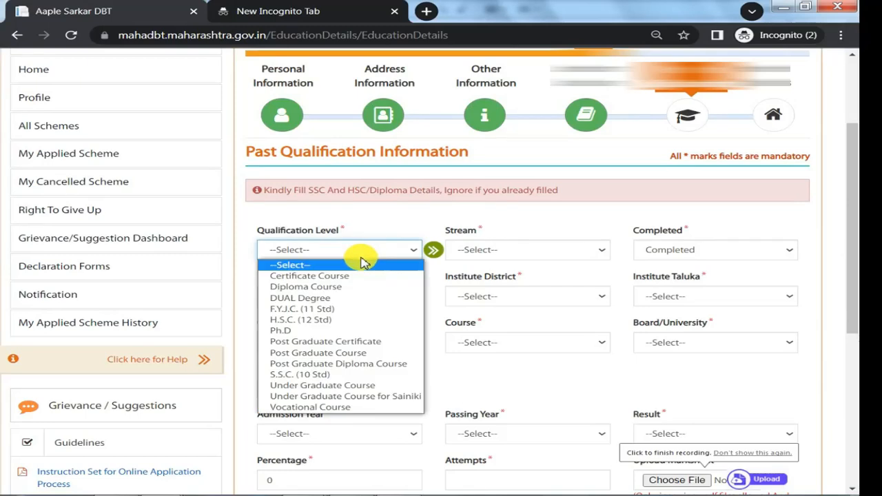
{"action": "left_click", "coordinate": [324, 376]}
{"action": "left_click", "coordinate": [541, 252]}
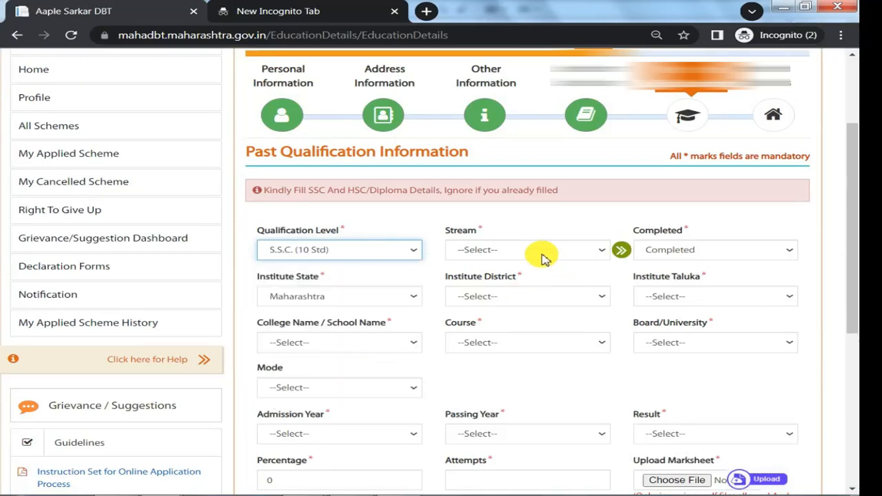
{"action": "left_click", "coordinate": [521, 273]}
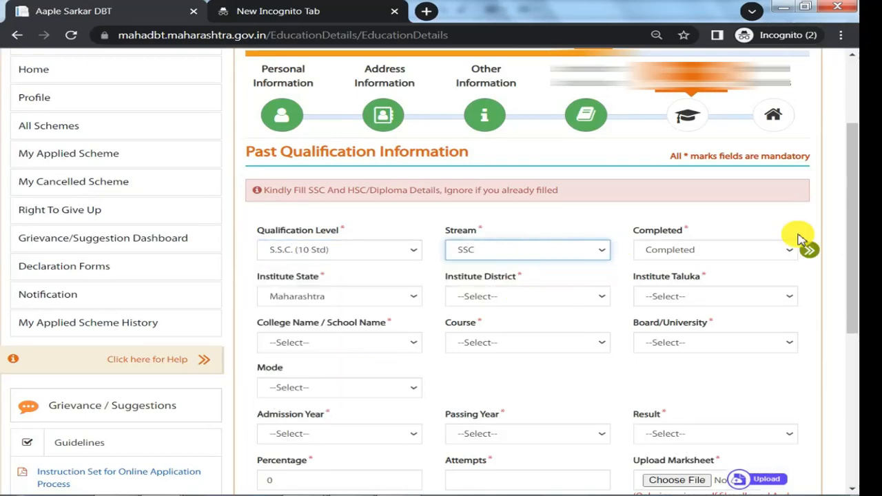
Set the past qualification's institute district to Sangli and view the institute taluka and school name options.
{"action": "left_click", "coordinate": [546, 297]}
{"action": "scroll", "coordinate": [516, 181], "scroll_direction": "down", "scroll_amount": 3}
{"action": "left_click", "coordinate": [495, 202]}
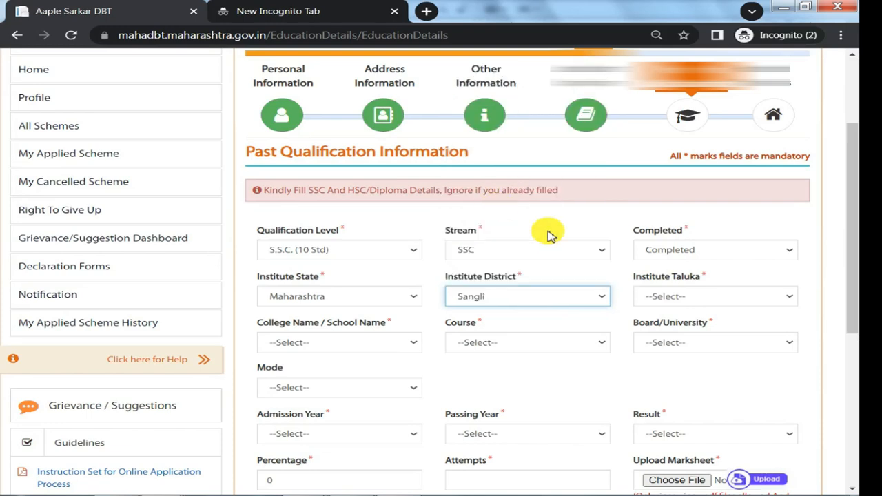
{"action": "left_click", "coordinate": [697, 295]}
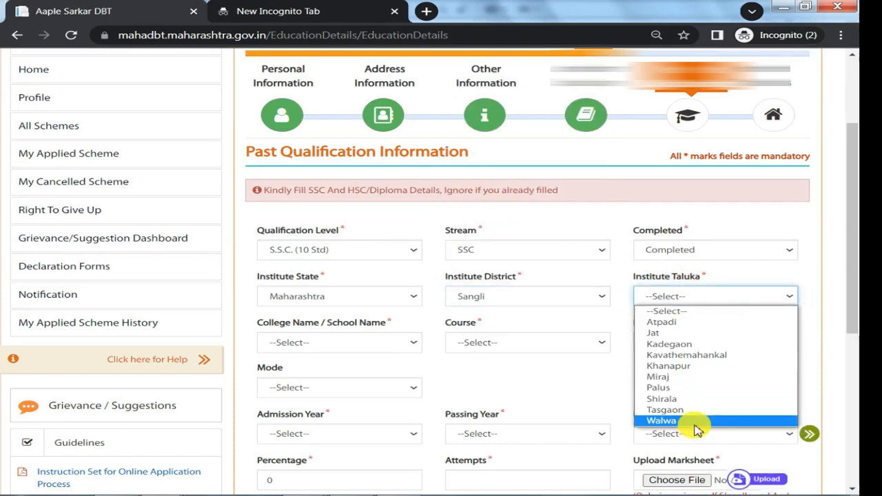
{"action": "left_click", "coordinate": [312, 342]}
Set the S.S.C. qualification's course to SSC and its board to the Maharashtra State Board.
{"action": "left_click", "coordinate": [496, 342]}
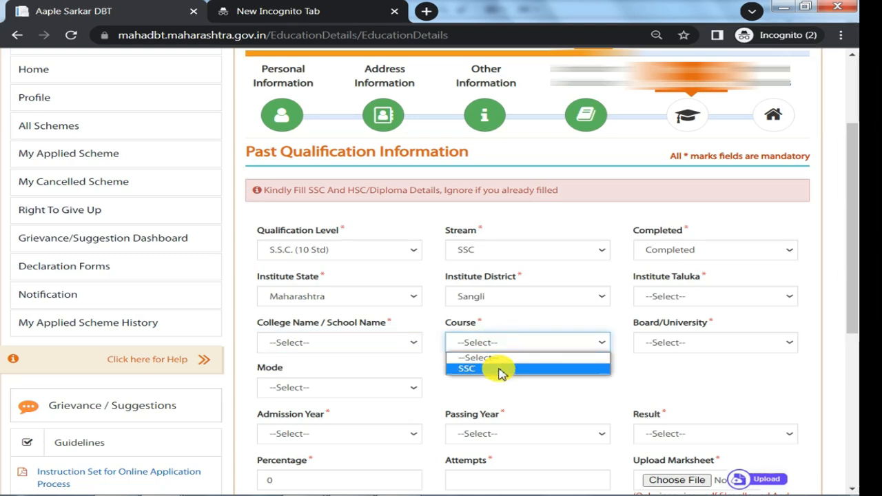
{"action": "left_click", "coordinate": [499, 368]}
{"action": "left_click", "coordinate": [644, 343]}
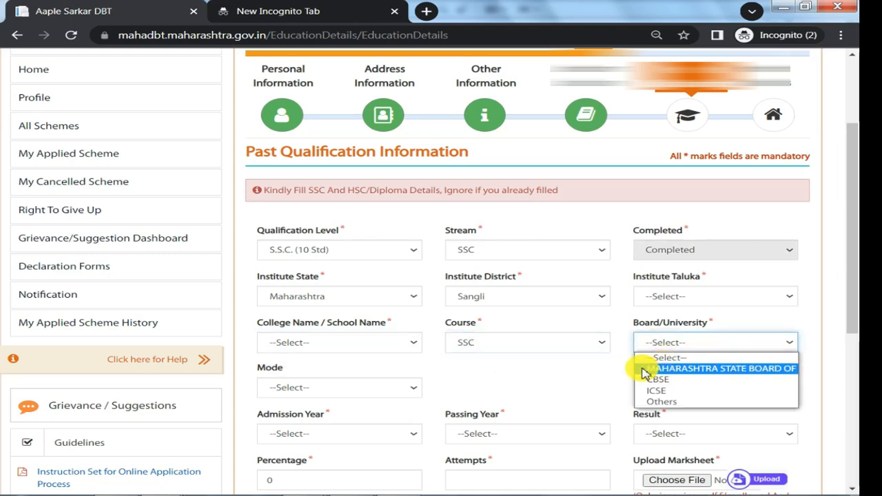
{"action": "left_click", "coordinate": [644, 369]}
Set the S.S.C. qualification's mode to Regular.
{"action": "scroll", "coordinate": [378, 360], "scroll_direction": "down", "scroll_amount": 1}
{"action": "left_click", "coordinate": [305, 319]}
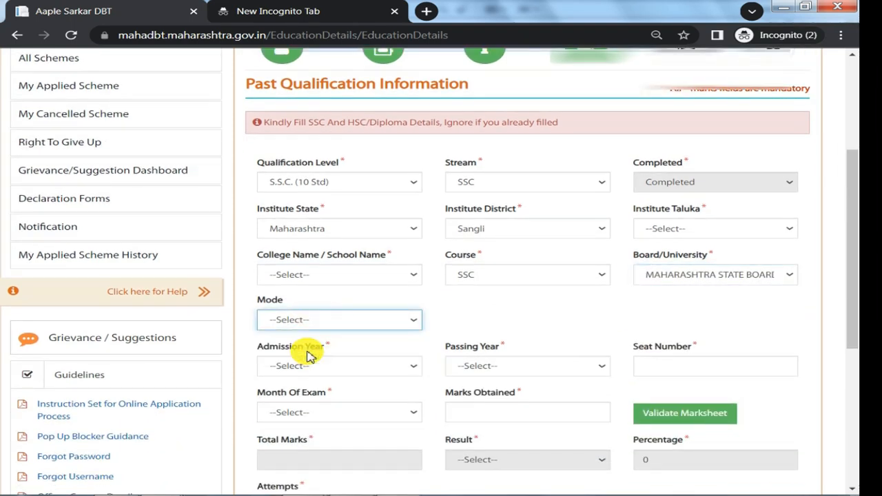
{"action": "left_click", "coordinate": [307, 349]}
Look over the S.S.C. admission year, passing year, seat number, month of exam and marks obtained fields.
{"action": "left_click", "coordinate": [305, 366]}
{"action": "scroll", "coordinate": [348, 221], "scroll_direction": "down", "scroll_amount": 8}
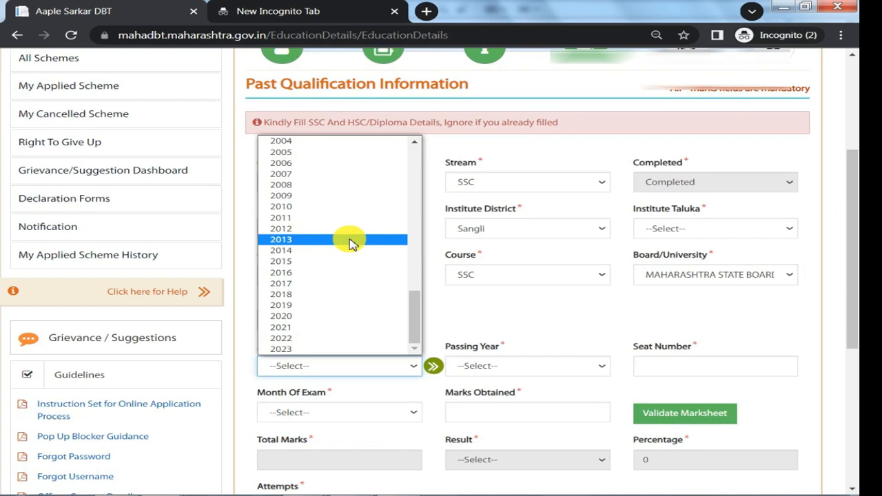
{"action": "left_click", "coordinate": [530, 365]}
{"action": "left_click", "coordinate": [530, 365]}
{"action": "left_click", "coordinate": [669, 365]}
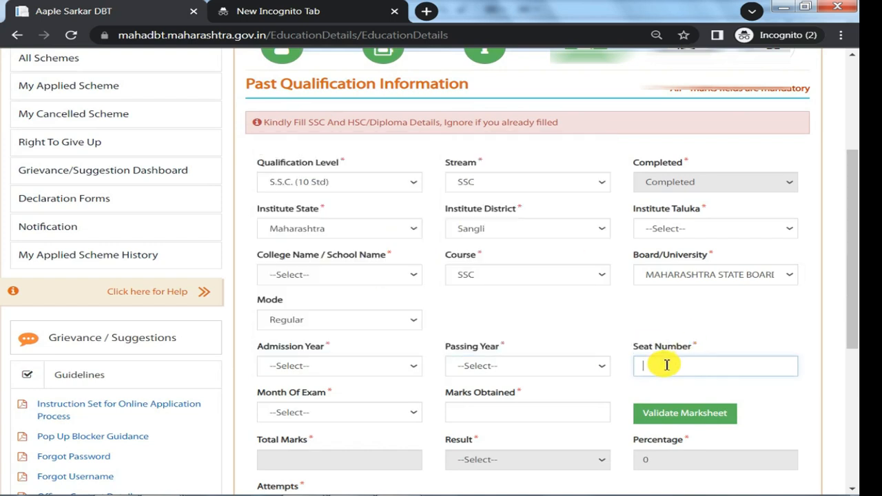
{"action": "left_click", "coordinate": [343, 413]}
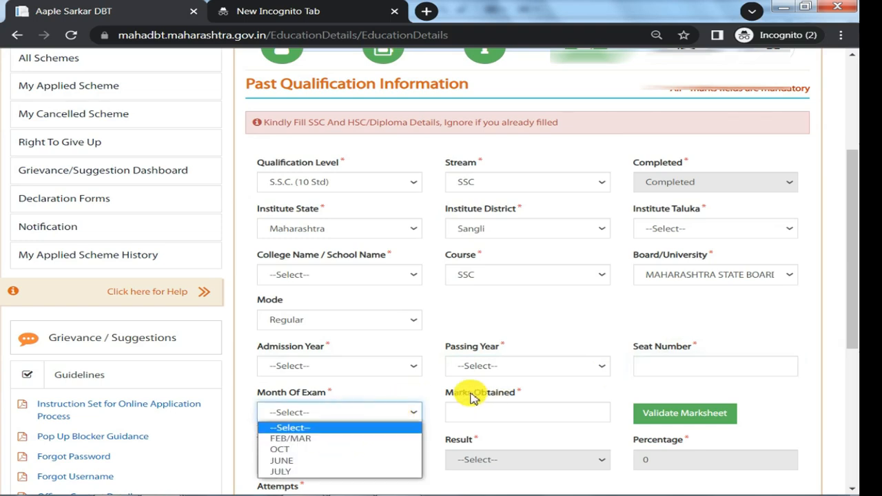
{"action": "left_click", "coordinate": [544, 413]}
Review the attempts and gap fields and the S.S.C. entry in the saved qualifications table.
{"action": "scroll", "coordinate": [404, 423], "scroll_direction": "down", "scroll_amount": 1}
{"action": "left_click", "coordinate": [259, 433]}
{"action": "scroll", "coordinate": [606, 416], "scroll_direction": "down", "scroll_amount": 2}
{"action": "scroll", "coordinate": [607, 417], "scroll_direction": "down", "scroll_amount": 1}
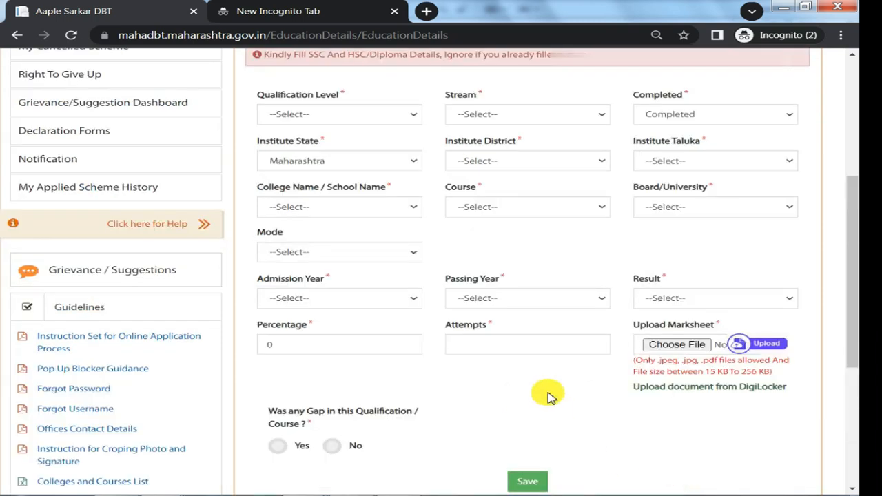
{"action": "scroll", "coordinate": [547, 393], "scroll_direction": "down", "scroll_amount": 4}
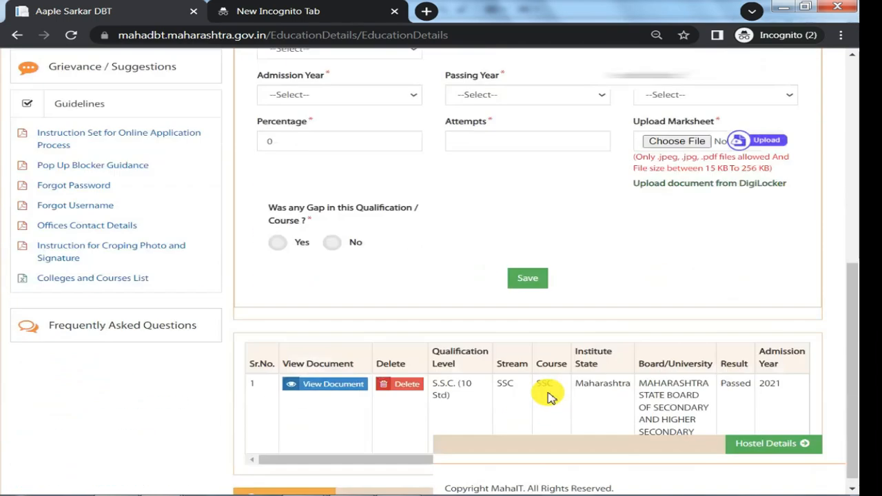
{"action": "left_click_drag", "start_coordinate": [436, 318], "coordinate": [670, 321]}
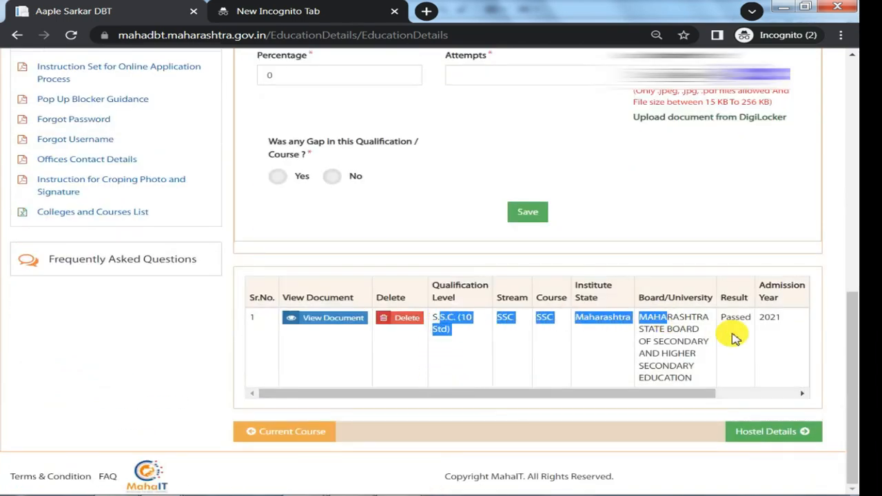
Set the next past qualification's level to H.S.C. (12 Std) and its stream to Science.
{"action": "scroll", "coordinate": [696, 412], "scroll_direction": "up", "scroll_amount": 6}
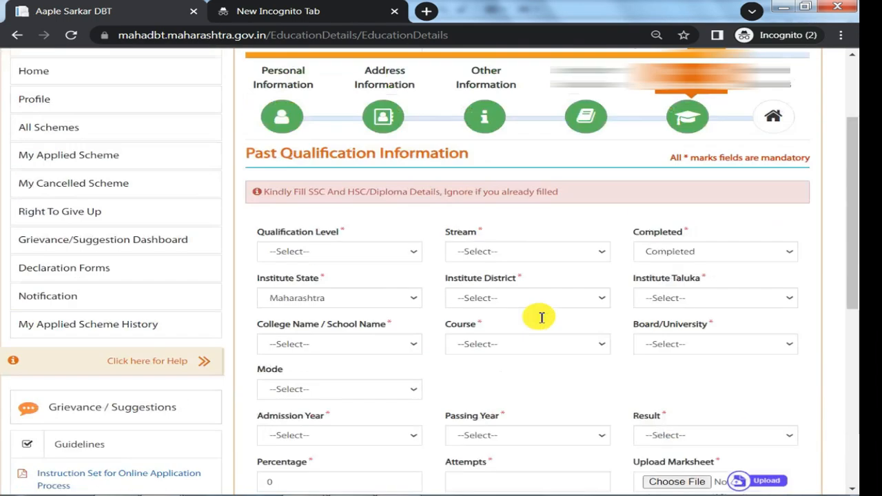
{"action": "left_click", "coordinate": [348, 252]}
{"action": "left_click", "coordinate": [314, 322]}
{"action": "left_click", "coordinate": [496, 254]}
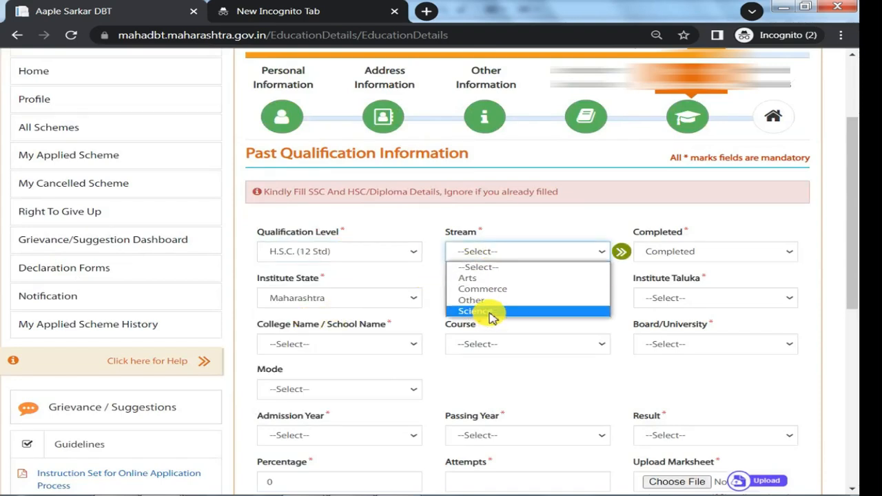
{"action": "left_click", "coordinate": [491, 311]}
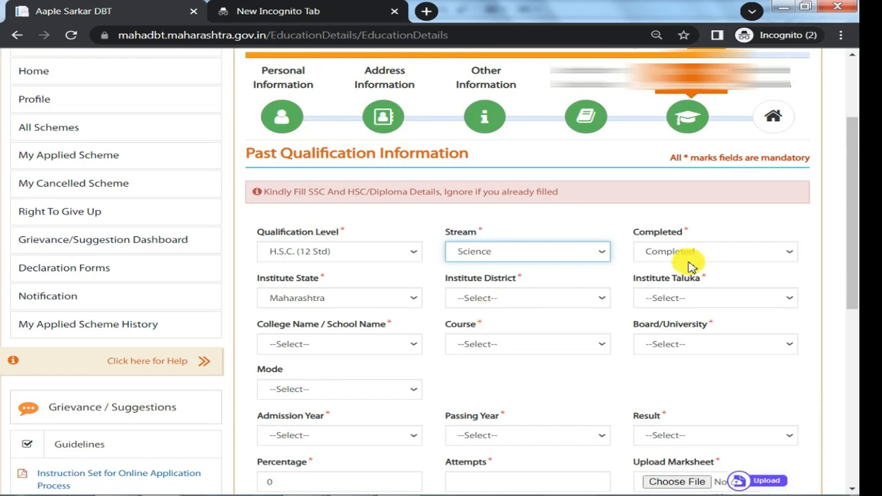
Set the H.S.C. qualification's institute district to Sangli.
{"action": "left_click", "coordinate": [535, 305]}
{"action": "scroll", "coordinate": [494, 197], "scroll_direction": "down", "scroll_amount": 3}
{"action": "scroll", "coordinate": [494, 197], "scroll_direction": "down", "scroll_amount": 3}
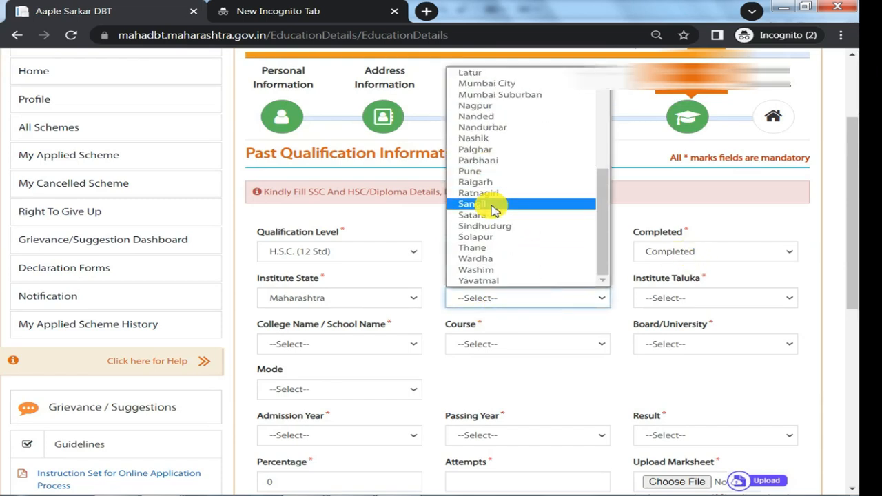
{"action": "left_click", "coordinate": [491, 204]}
View the H.S.C. institute taluka, college name, course, board and mode options.
{"action": "left_click", "coordinate": [644, 299]}
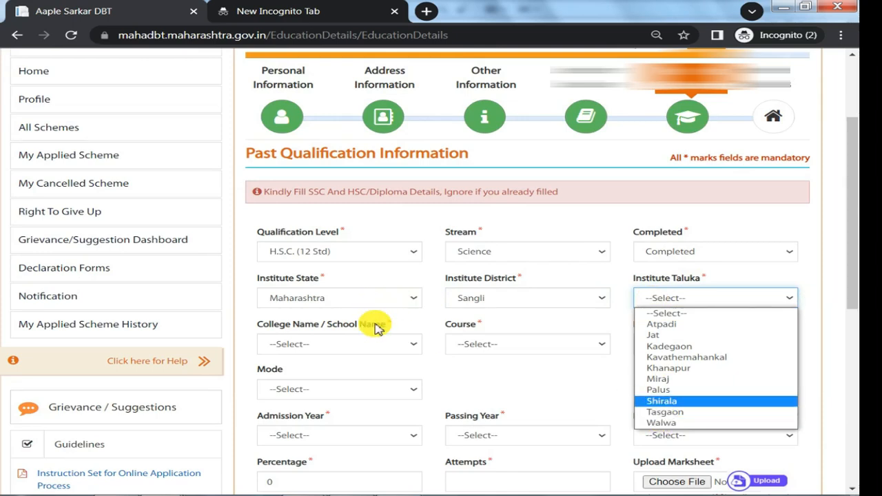
{"action": "left_click", "coordinate": [419, 319]}
{"action": "left_click", "coordinate": [346, 343]}
{"action": "left_click_drag", "start_coordinate": [449, 331], "coordinate": [472, 347]}
{"action": "left_click", "coordinate": [464, 345]}
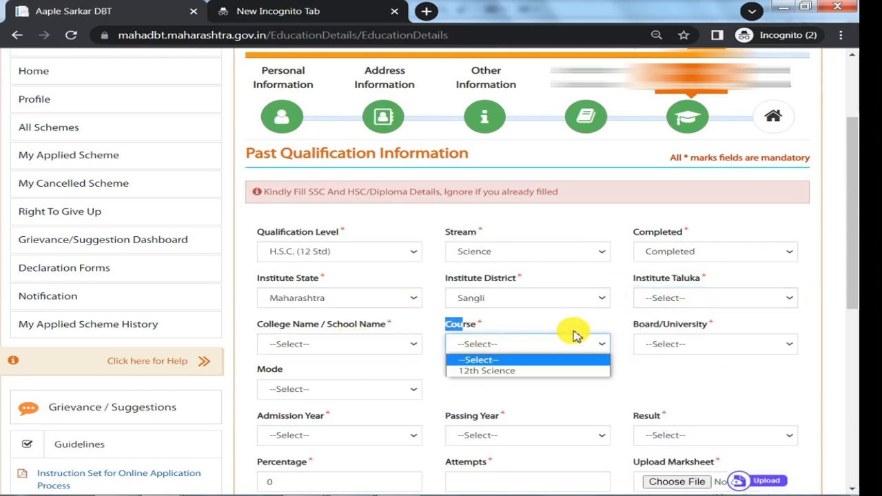
{"action": "left_click", "coordinate": [576, 336]}
{"action": "left_click", "coordinate": [656, 342]}
{"action": "left_click", "coordinate": [510, 388]}
{"action": "left_click", "coordinate": [363, 389]}
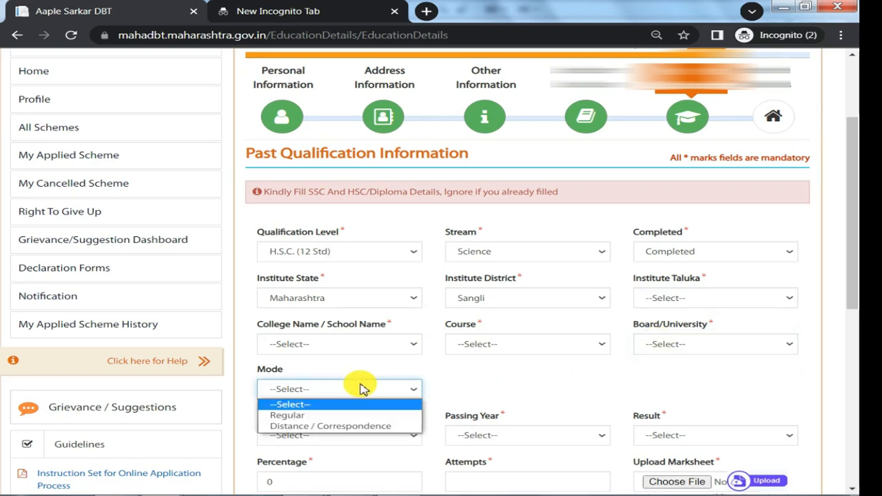
{"action": "left_click", "coordinate": [483, 390]}
Look over the H.S.C. admission year, passing year, result, percentage and attempts fields.
{"action": "scroll", "coordinate": [344, 336], "scroll_direction": "down", "scroll_amount": 2}
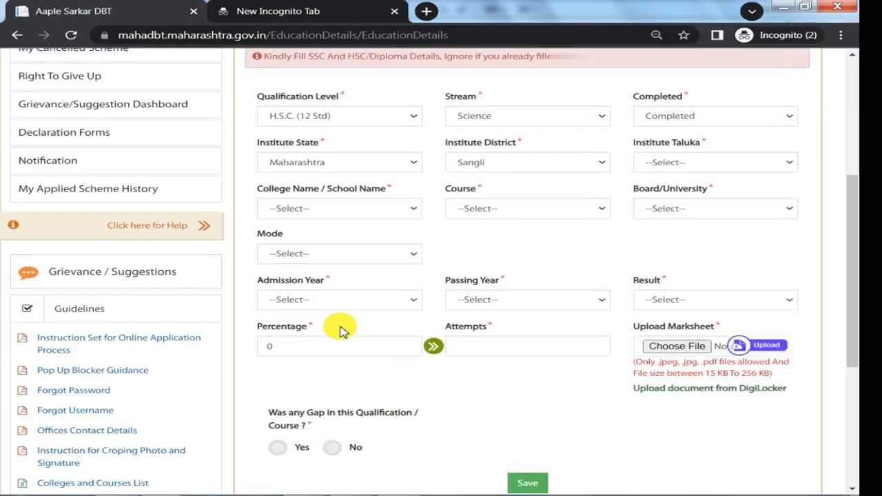
{"action": "left_click", "coordinate": [326, 301]}
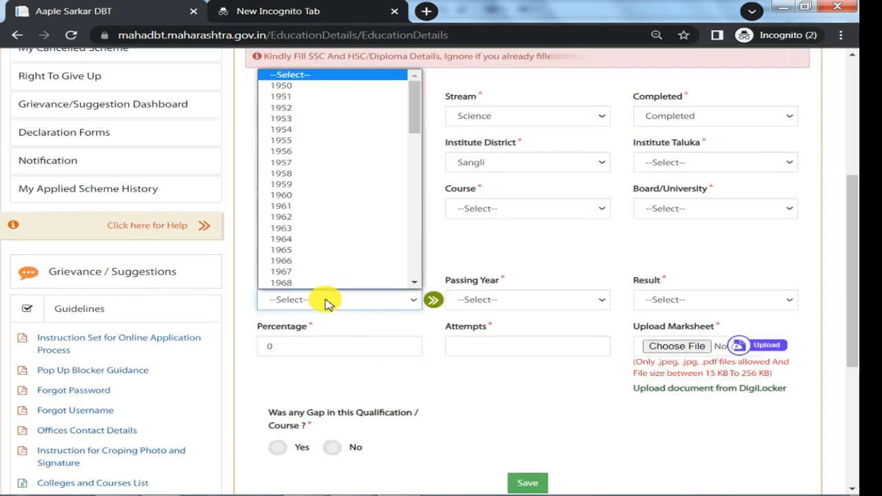
{"action": "scroll", "coordinate": [311, 230], "scroll_direction": "down", "scroll_amount": 10}
{"action": "left_click", "coordinate": [482, 295]}
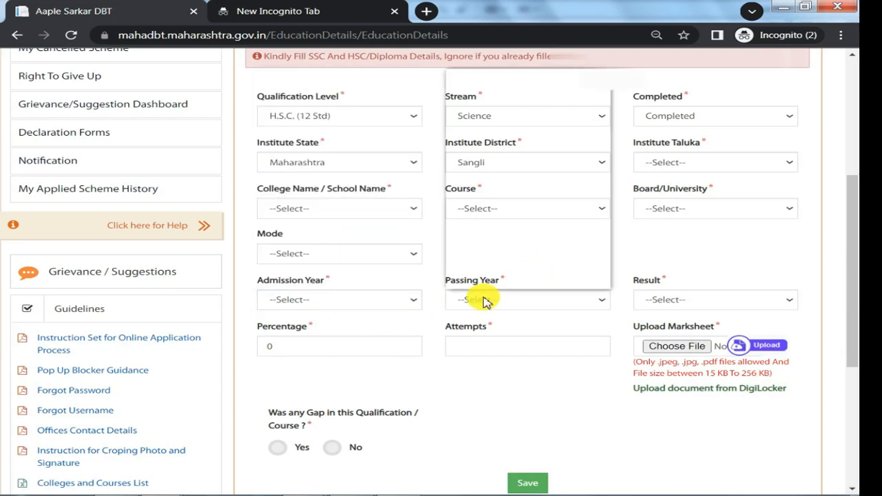
{"action": "left_click", "coordinate": [483, 296]}
{"action": "scroll", "coordinate": [526, 200], "scroll_direction": "down", "scroll_amount": 10}
{"action": "left_click", "coordinate": [679, 250]}
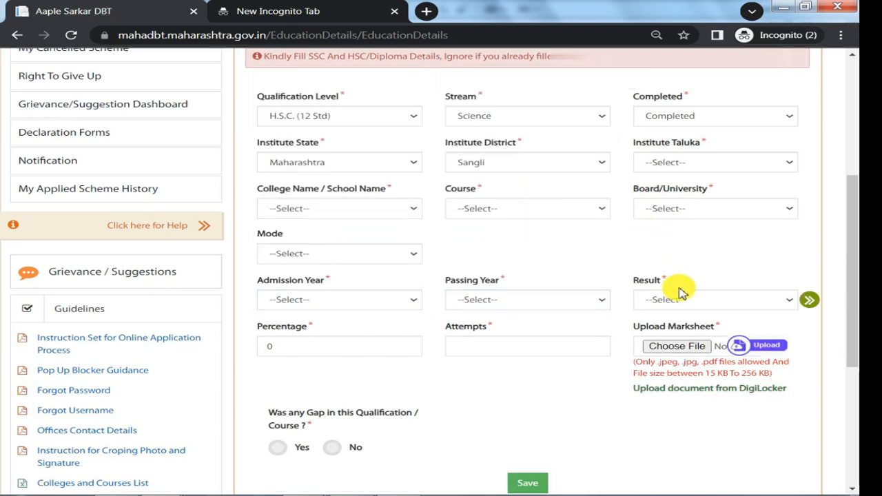
{"action": "left_click", "coordinate": [680, 296]}
{"action": "double_click", "coordinate": [263, 346]}
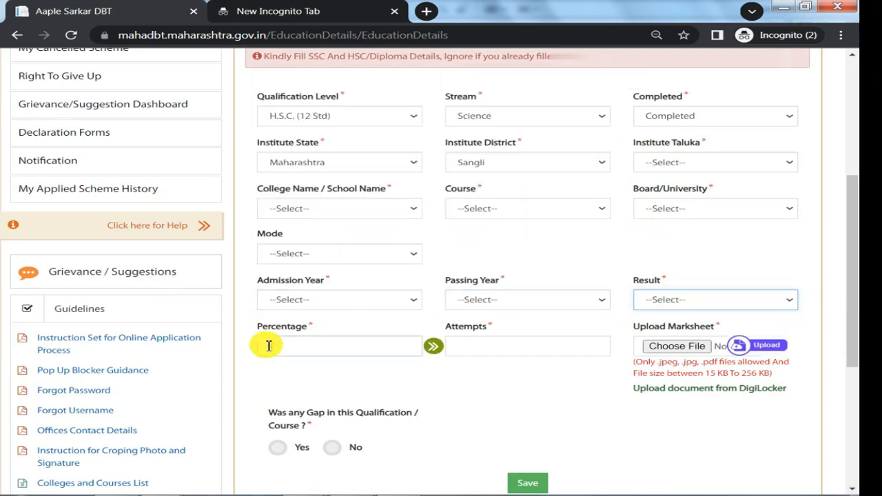
{"action": "left_click", "coordinate": [457, 348]}
Examine the H.S.C. entry in the saved qualifications table.
{"action": "scroll", "coordinate": [447, 391], "scroll_direction": "down", "scroll_amount": 3}
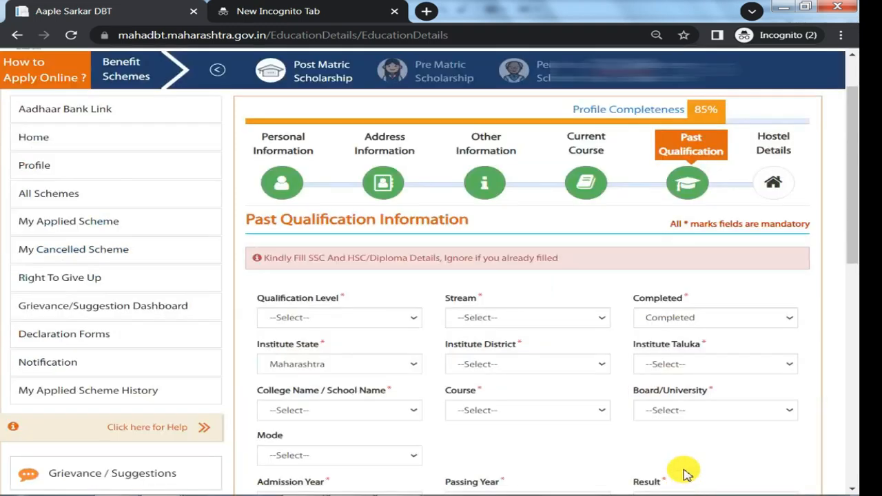
{"action": "scroll", "coordinate": [685, 474], "scroll_direction": "down", "scroll_amount": 10}
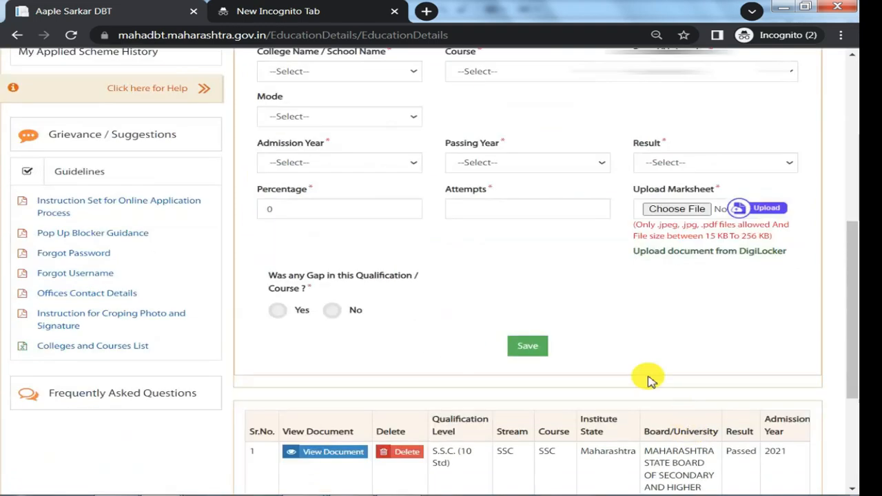
{"action": "left_click_drag", "start_coordinate": [463, 234], "coordinate": [517, 267]}
{"action": "left_click_drag", "start_coordinate": [564, 335], "coordinate": [713, 352]}
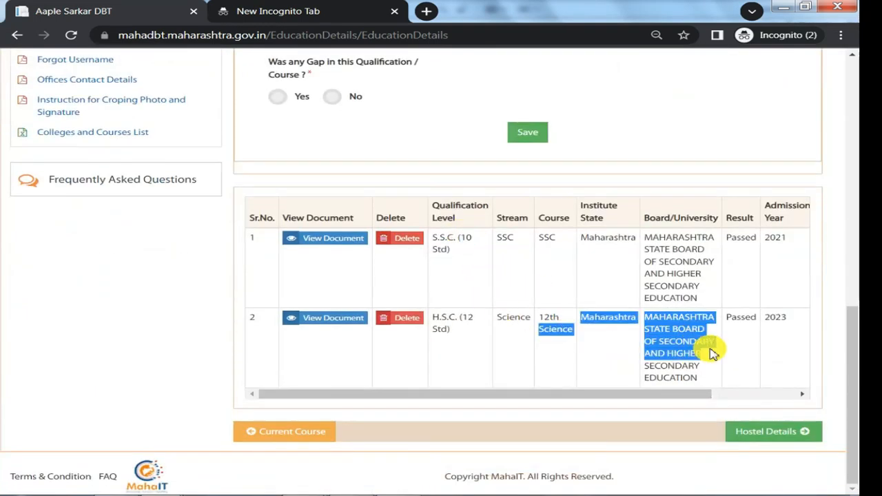
Check the available qualification levels and proceed to the Hostel Details section.
{"action": "scroll", "coordinate": [416, 247], "scroll_direction": "up", "scroll_amount": 5}
{"action": "left_click", "coordinate": [331, 101]}
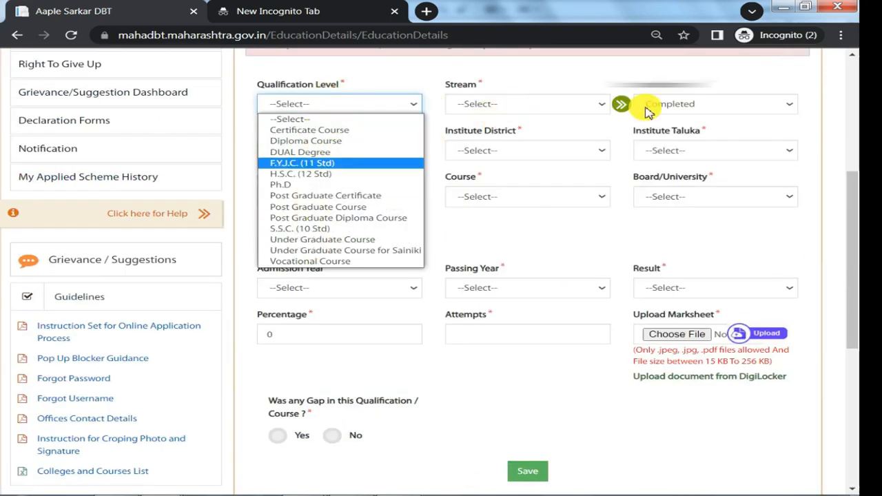
{"action": "scroll", "coordinate": [585, 297], "scroll_direction": "up", "scroll_amount": 2}
{"action": "scroll", "coordinate": [585, 297], "scroll_direction": "down", "scroll_amount": 7}
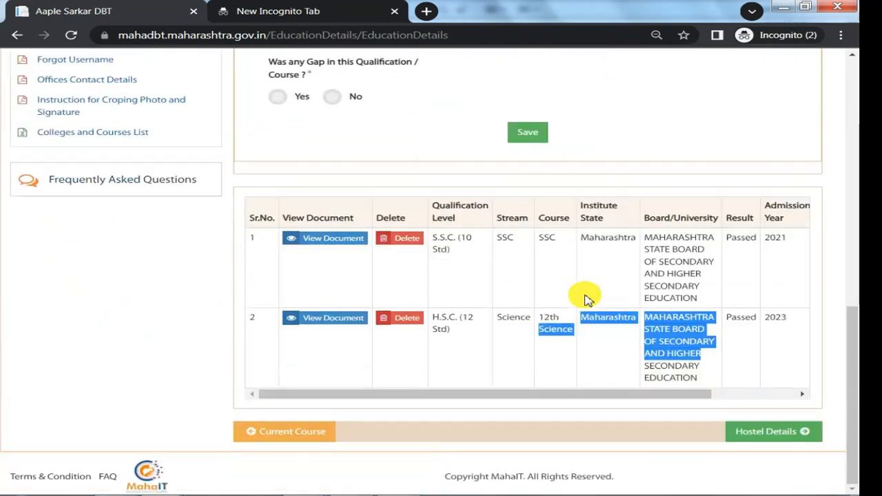
{"action": "left_click", "coordinate": [787, 435]}
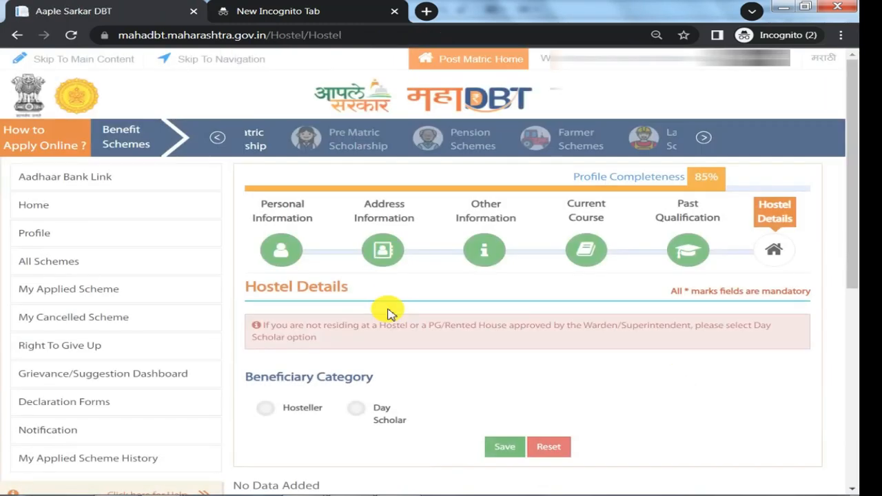
Choose Hosteller as the beneficiary category and set the hostel district to Sangli.
{"action": "double_click", "coordinate": [303, 379]}
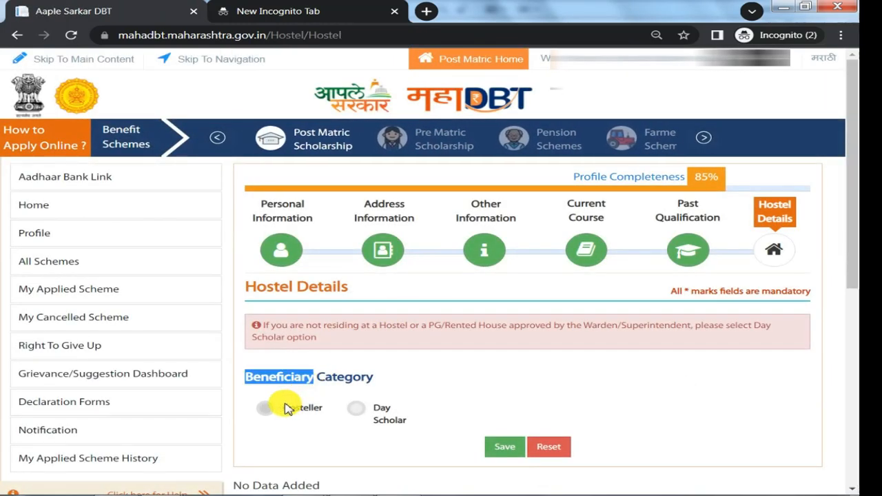
{"action": "left_click", "coordinate": [266, 409]}
{"action": "scroll", "coordinate": [354, 301], "scroll_direction": "down", "scroll_amount": 3}
{"action": "left_click", "coordinate": [360, 259]}
{"action": "left_click", "coordinate": [523, 261]}
{"action": "left_click", "coordinate": [524, 262]}
{"action": "scroll", "coordinate": [517, 363], "scroll_direction": "down", "scroll_amount": 4}
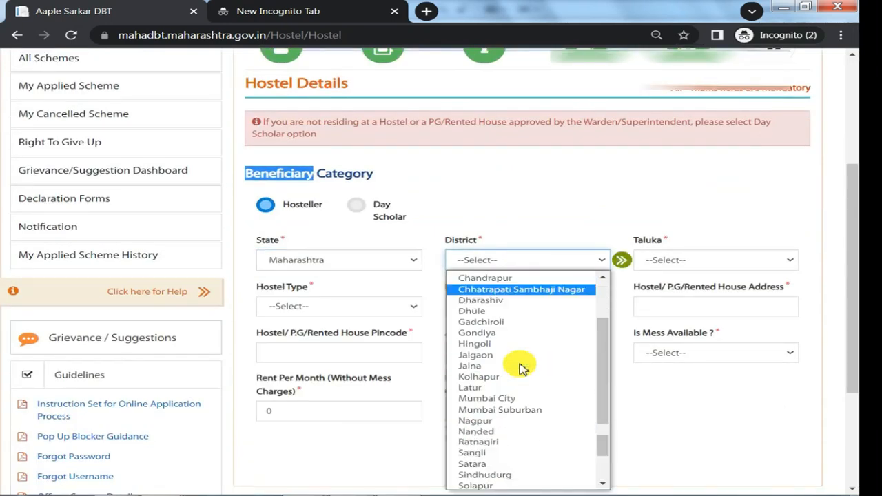
{"action": "scroll", "coordinate": [522, 365], "scroll_direction": "up", "scroll_amount": 3}
{"action": "scroll", "coordinate": [517, 385], "scroll_direction": "down", "scroll_amount": 4}
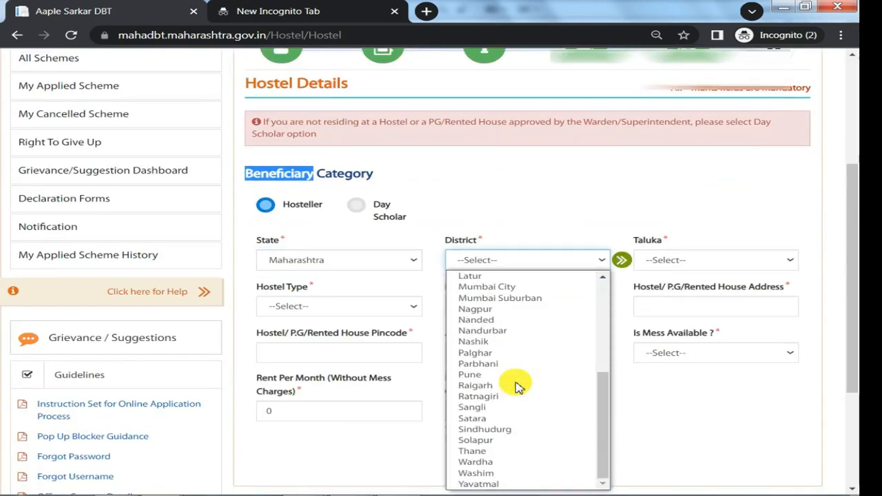
{"action": "left_click", "coordinate": [503, 407]}
Look over the hostel taluka, type, name, address, pincode, admission date, mess availability and monthly rent fields.
{"action": "left_click", "coordinate": [705, 265]}
{"action": "left_click", "coordinate": [314, 308]}
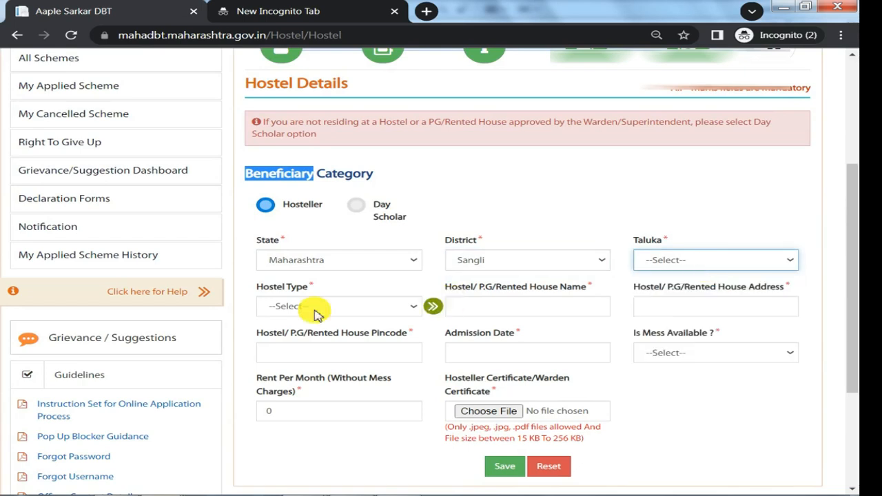
{"action": "left_click", "coordinate": [315, 310]}
{"action": "left_click_drag", "start_coordinate": [509, 288], "coordinate": [569, 287]}
{"action": "left_click_drag", "start_coordinate": [695, 287], "coordinate": [716, 287]}
{"action": "left_click_drag", "start_coordinate": [276, 334], "coordinate": [384, 351]}
{"action": "left_click", "coordinate": [384, 352]}
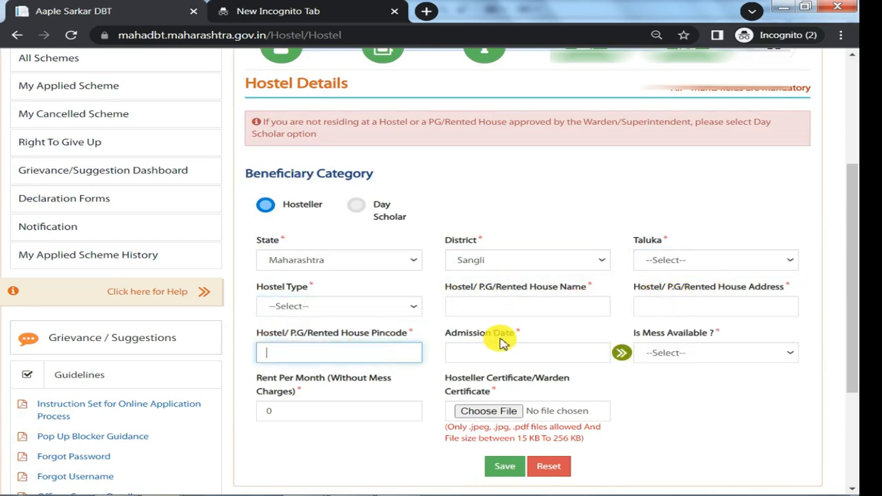
{"action": "left_click_drag", "start_coordinate": [469, 332], "coordinate": [527, 358]}
{"action": "left_click", "coordinate": [698, 352]}
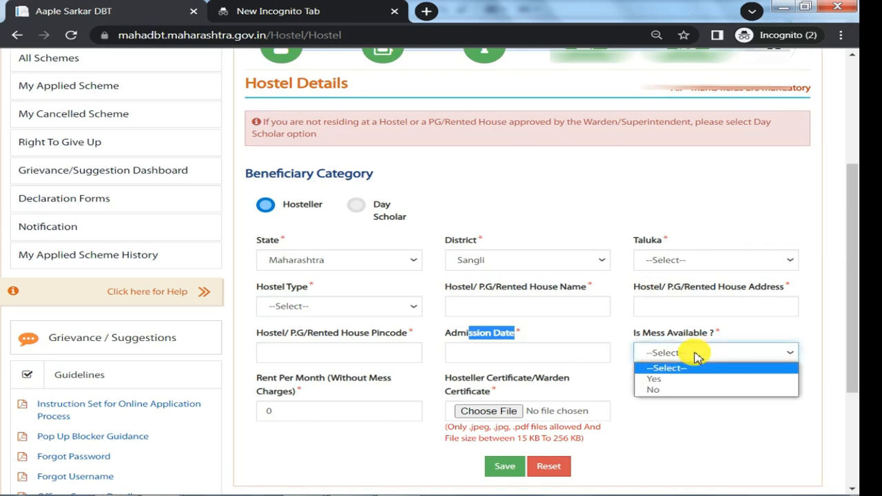
{"action": "left_click", "coordinate": [698, 357]}
{"action": "left_click_drag", "start_coordinate": [274, 378], "coordinate": [321, 379]}
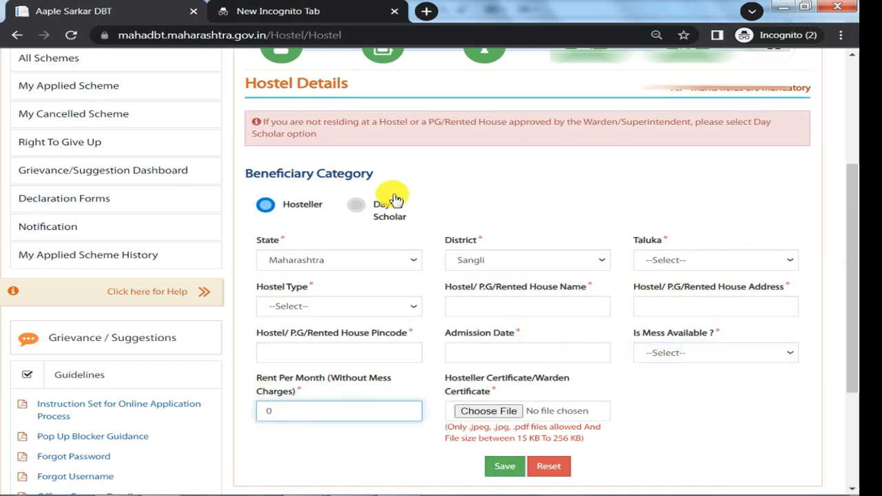
Set the beneficiary category to Day Scholar.
{"action": "left_click", "coordinate": [354, 210]}
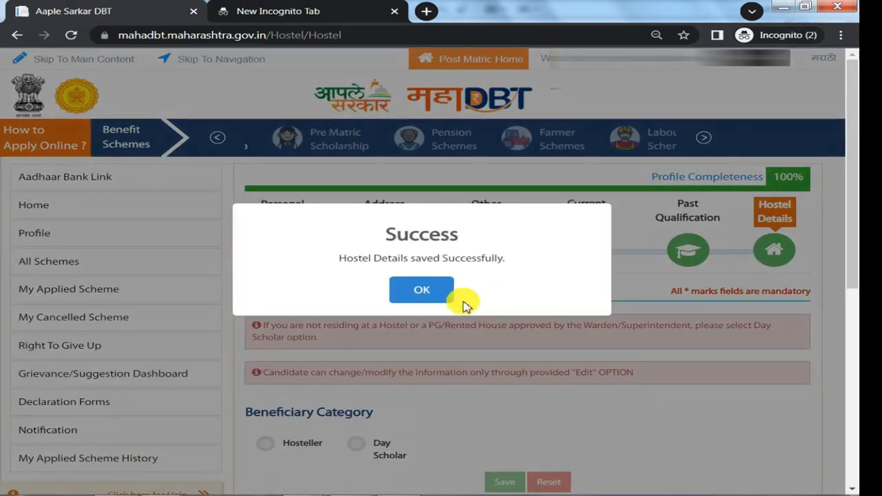
Close the hostel details confirmation and open the list of all schemes.
{"action": "left_click", "coordinate": [429, 290]}
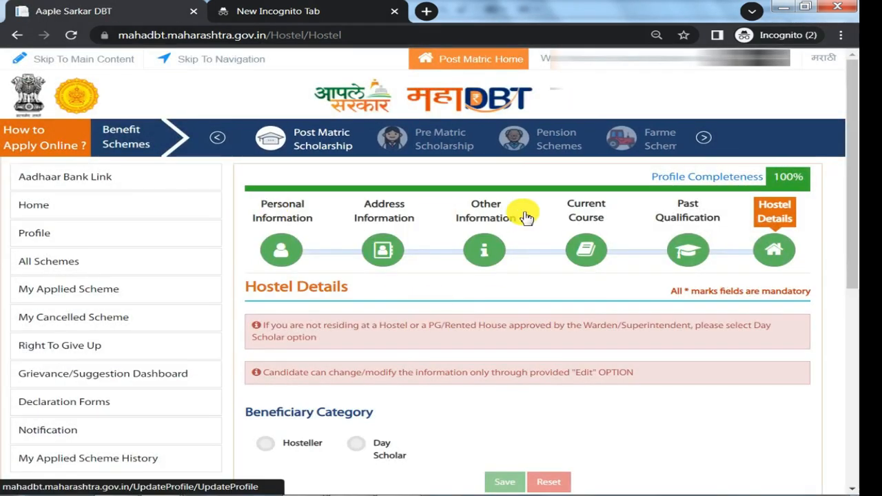
{"action": "left_click", "coordinate": [55, 261]}
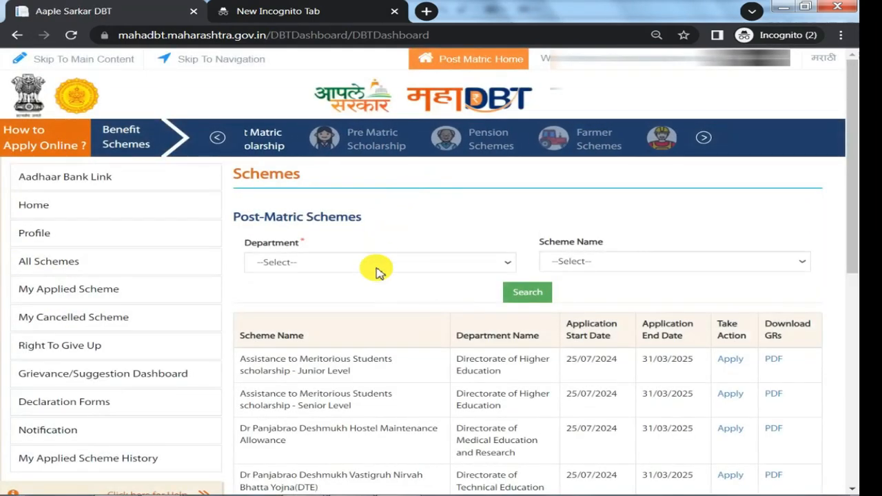
Select Directorate of Technical Education as the department and check the scheme names it offers.
{"action": "left_click", "coordinate": [376, 268]}
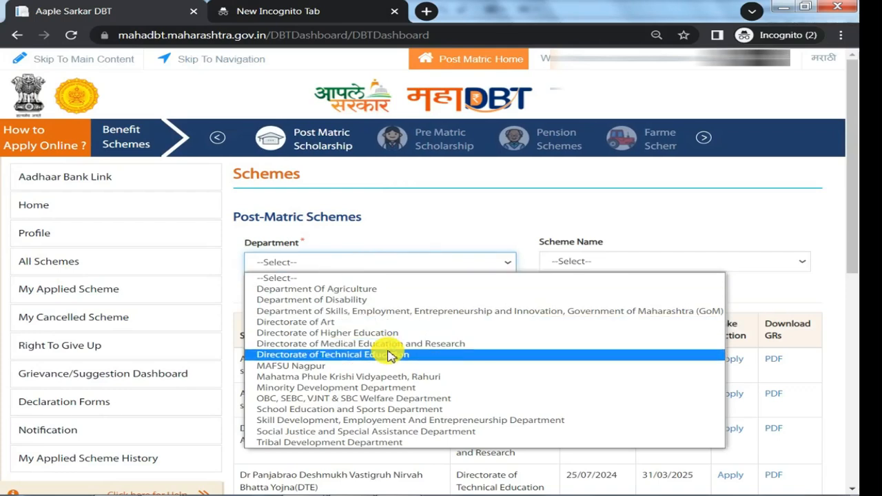
{"action": "left_click", "coordinate": [389, 355]}
{"action": "left_click", "coordinate": [607, 261]}
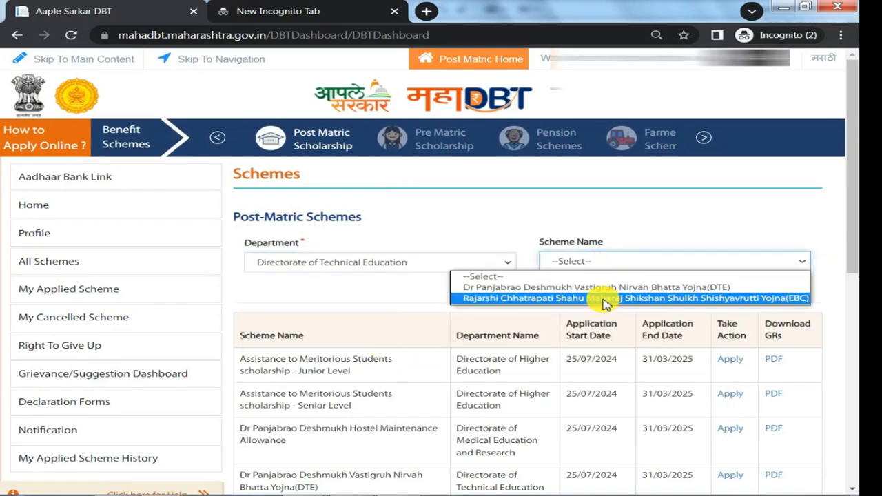
Search the OBC, SEBC, VJNT & SBC Welfare Department for Post Matric Scholarship to VJNT Students and start applying for it.
{"action": "left_click", "coordinate": [321, 262]}
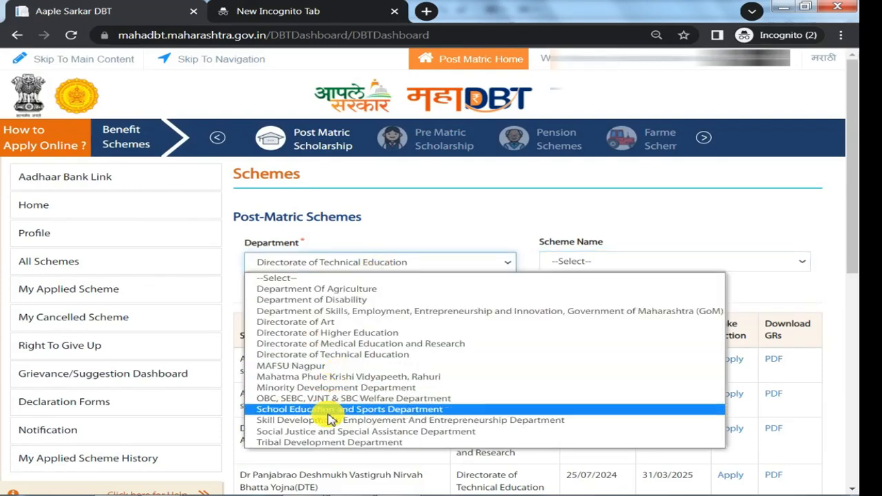
{"action": "left_click", "coordinate": [331, 399]}
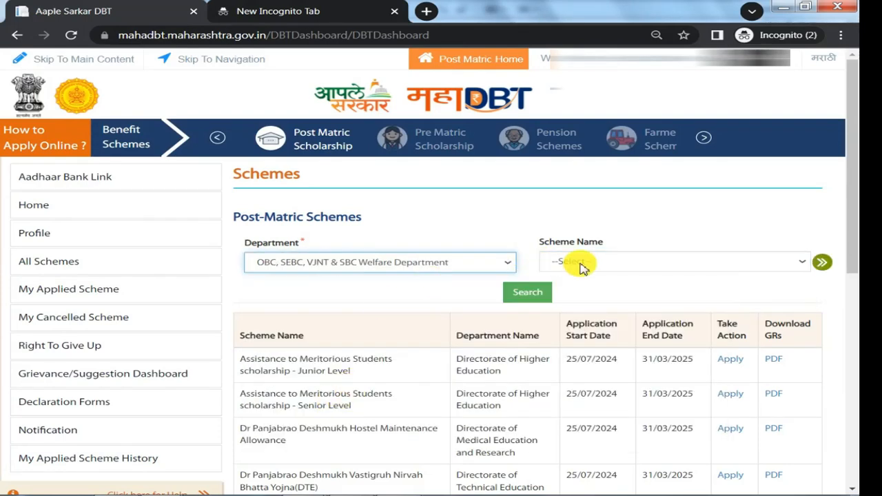
{"action": "left_click", "coordinate": [579, 265]}
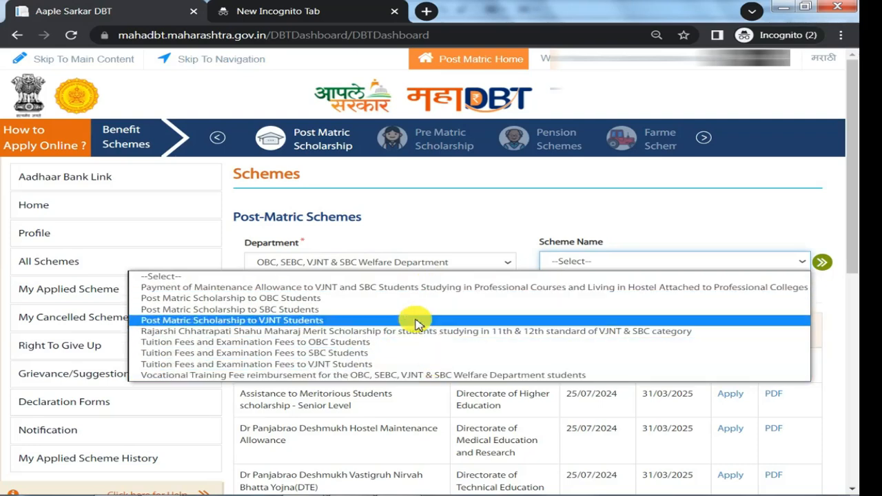
{"action": "left_click", "coordinate": [166, 319]}
{"action": "left_click", "coordinate": [540, 299]}
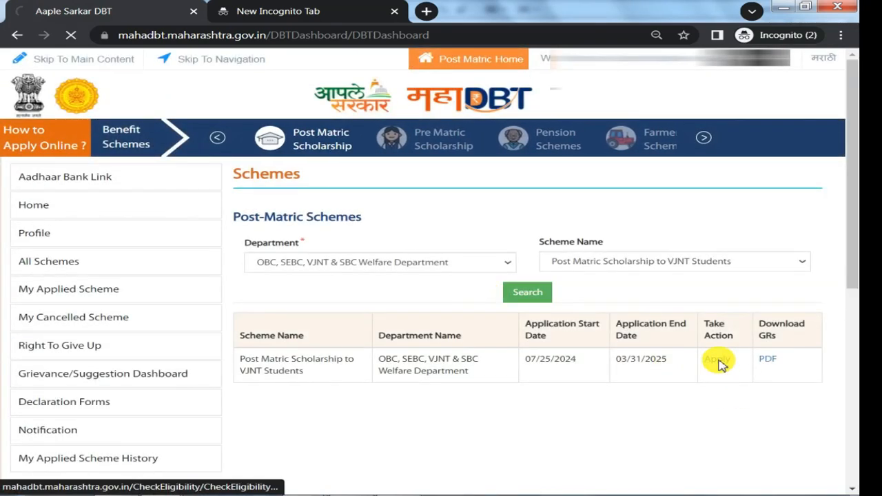
{"action": "left_click", "coordinate": [718, 361]}
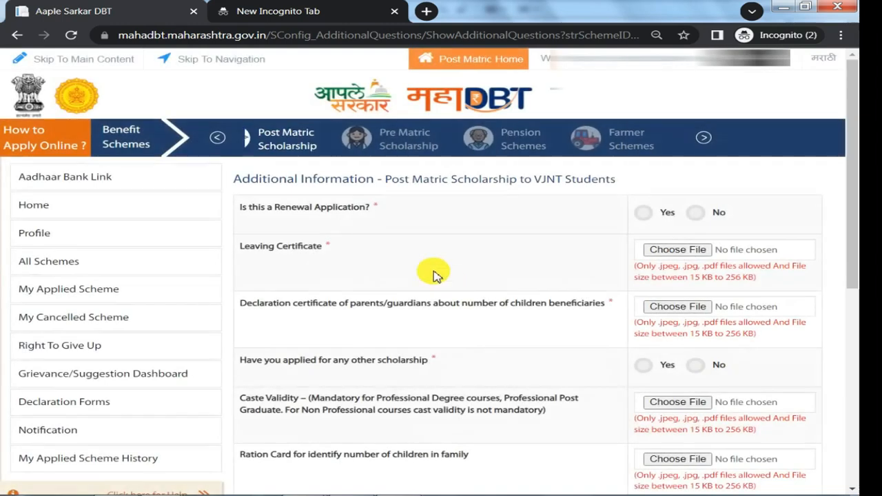
Answer No to the renewal application question and No to having applied for any other scholarship.
{"action": "left_click_drag", "start_coordinate": [262, 211], "coordinate": [318, 216]}
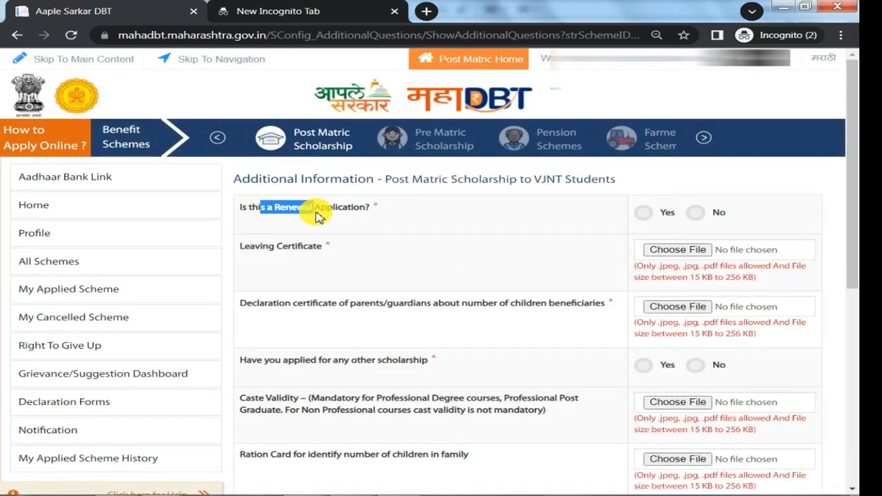
{"action": "left_click", "coordinate": [645, 213]}
{"action": "left_click", "coordinate": [696, 213]}
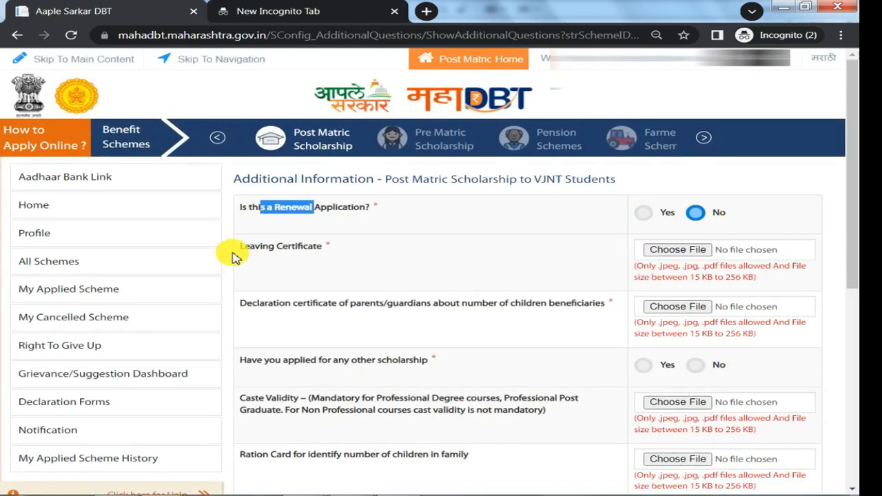
{"action": "left_click_drag", "start_coordinate": [232, 257], "coordinate": [278, 255]}
{"action": "left_click_drag", "start_coordinate": [280, 306], "coordinate": [416, 307]}
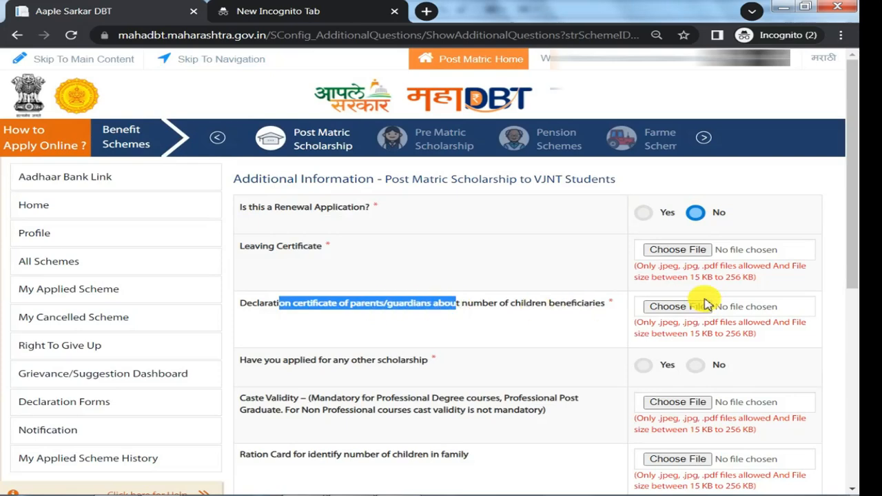
{"action": "left_click_drag", "start_coordinate": [287, 361], "coordinate": [343, 368]}
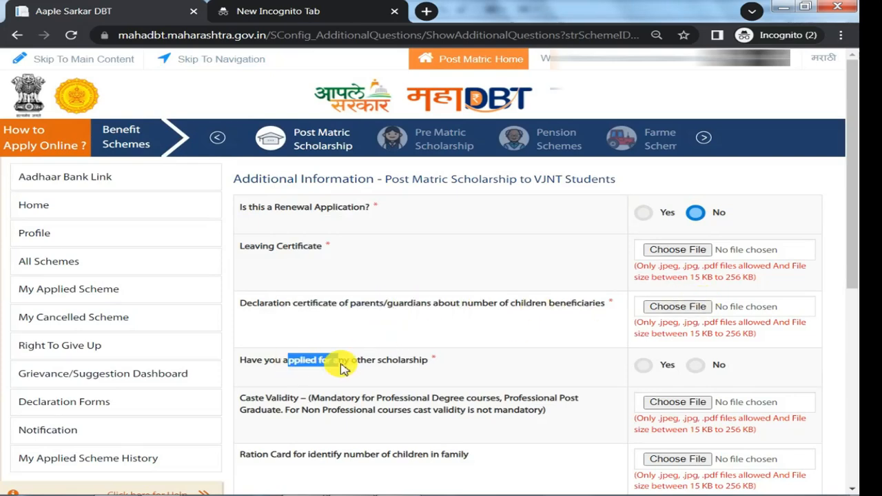
{"action": "left_click", "coordinate": [696, 365]}
Set the number of boys in the family, including the applicant, to 1 and save the additional information.
{"action": "scroll", "coordinate": [652, 369], "scroll_direction": "down", "scroll_amount": 1}
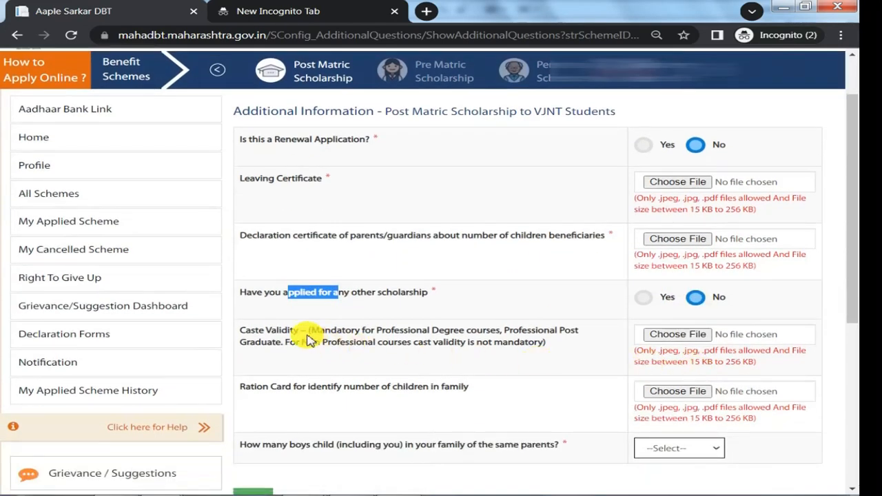
{"action": "left_click_drag", "start_coordinate": [317, 330], "coordinate": [388, 343]}
{"action": "left_click_drag", "start_coordinate": [301, 387], "coordinate": [364, 388]}
{"action": "scroll", "coordinate": [616, 380], "scroll_direction": "down", "scroll_amount": 1}
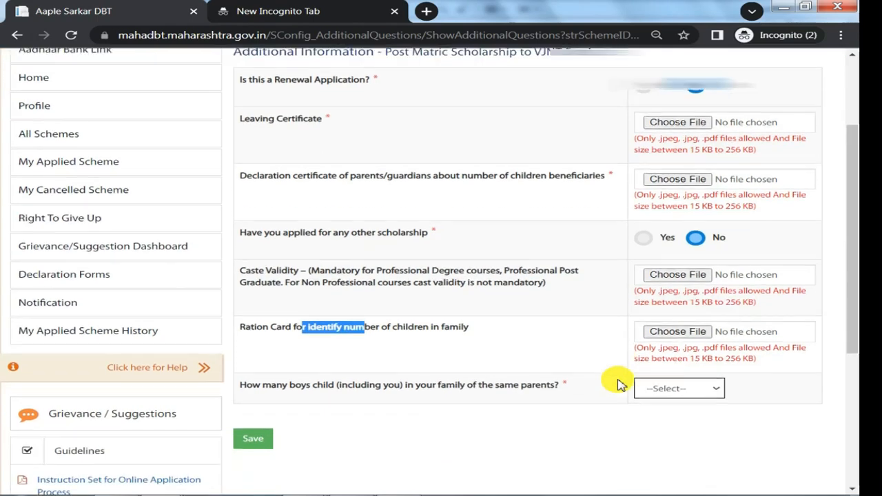
{"action": "left_click", "coordinate": [658, 379]}
{"action": "left_click", "coordinate": [655, 407]}
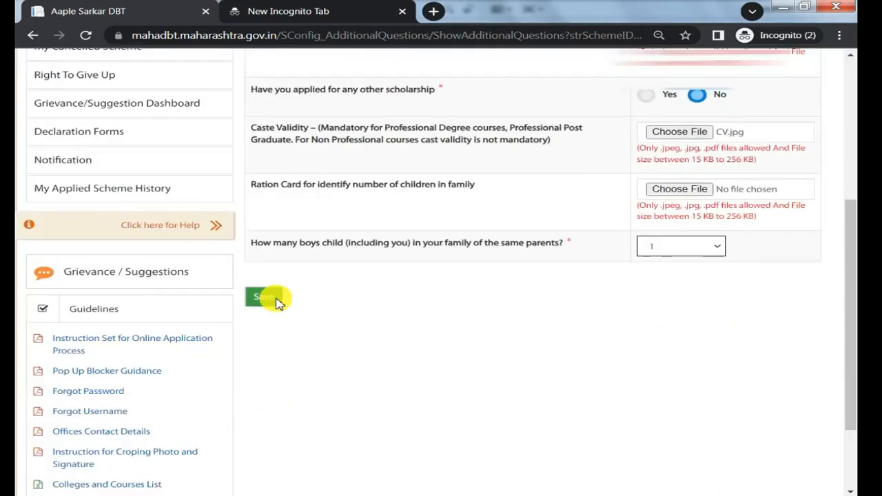
{"action": "left_click", "coordinate": [265, 298]}
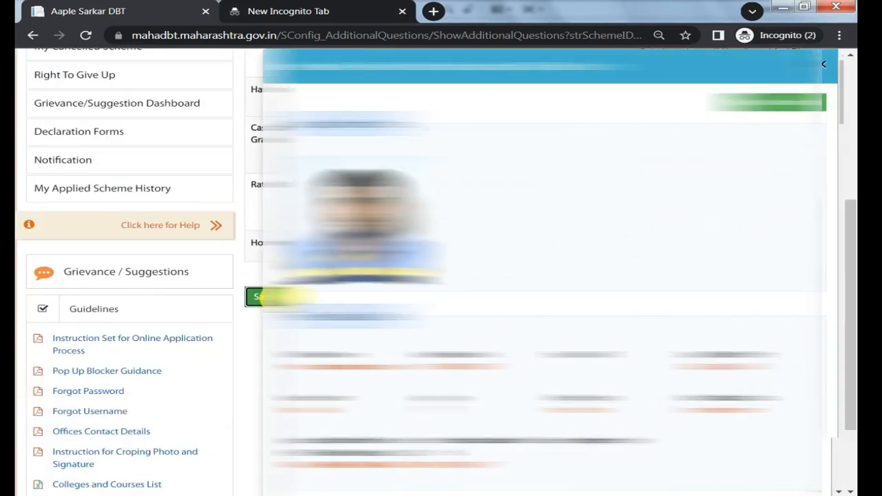
Review the application preview and agree to the scholarship's terms and conditions.
{"action": "scroll", "coordinate": [420, 219], "scroll_direction": "up", "scroll_amount": 6}
{"action": "scroll", "coordinate": [422, 220], "scroll_direction": "down", "scroll_amount": 13}
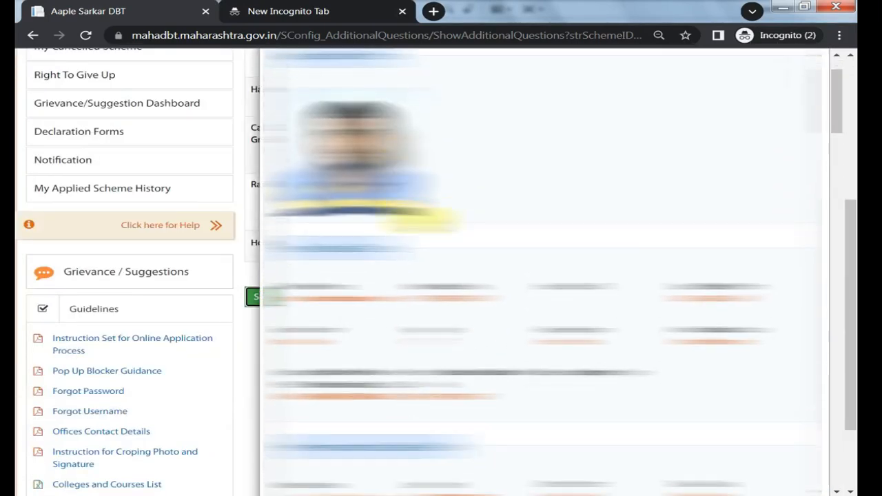
{"action": "scroll", "coordinate": [541, 276], "scroll_direction": "down", "scroll_amount": 2}
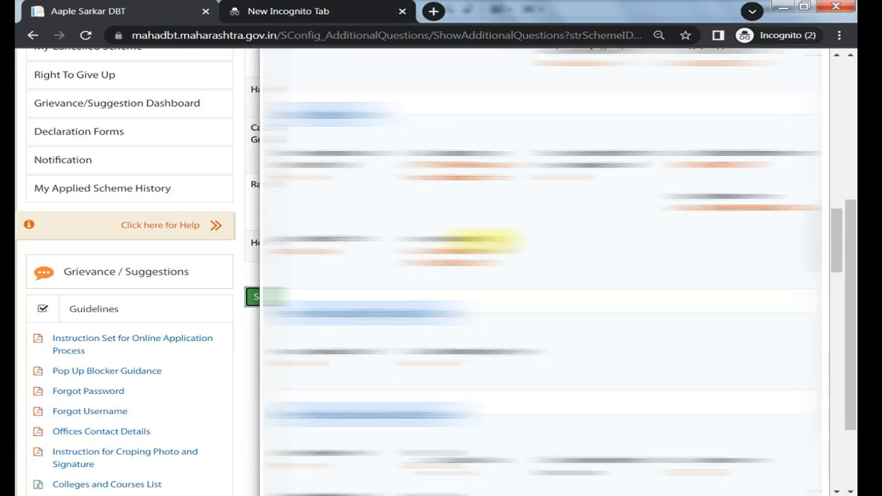
{"action": "scroll", "coordinate": [482, 242], "scroll_direction": "down", "scroll_amount": 8}
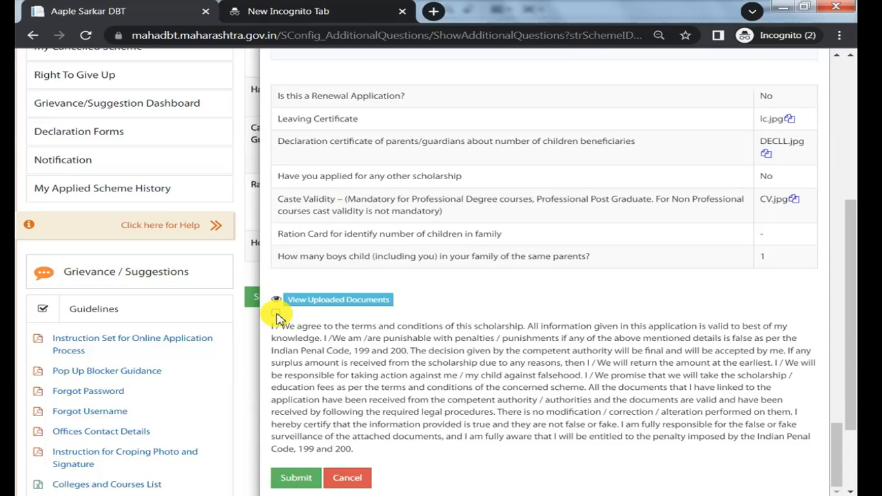
{"action": "left_click", "coordinate": [276, 317]}
Look through the list of uploaded documents and submit the scholarship application.
{"action": "left_click", "coordinate": [324, 301]}
{"action": "scroll", "coordinate": [345, 348], "scroll_direction": "down", "scroll_amount": 1}
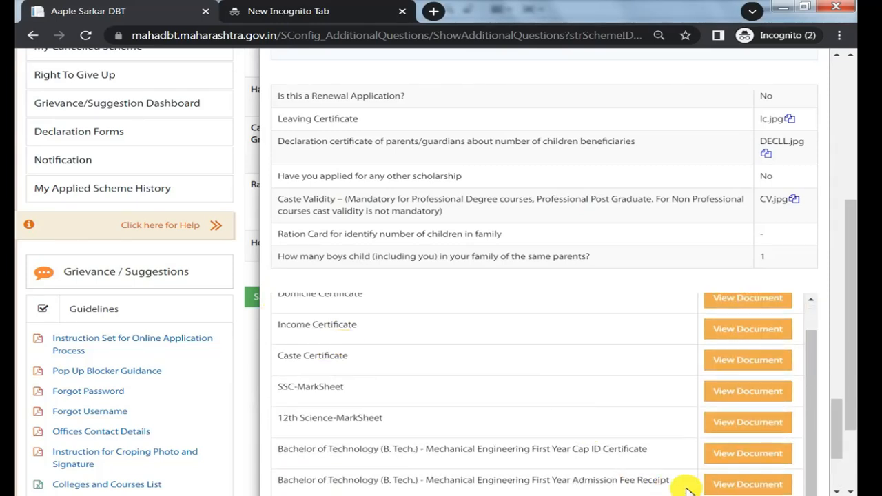
{"action": "scroll", "coordinate": [493, 388], "scroll_direction": "down", "scroll_amount": 3}
{"action": "scroll", "coordinate": [581, 331], "scroll_direction": "up", "scroll_amount": 4}
{"action": "scroll", "coordinate": [366, 413], "scroll_direction": "down", "scroll_amount": 4}
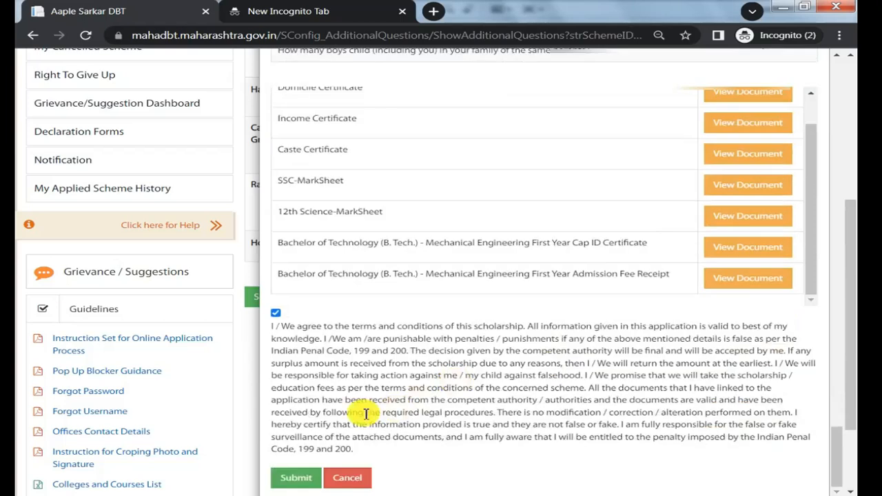
{"action": "left_click", "coordinate": [303, 477]}
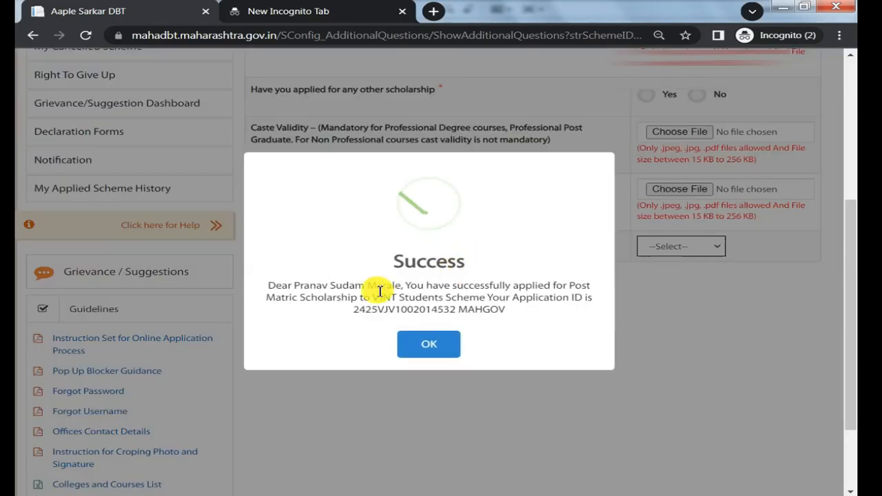
{"action": "left_click", "coordinate": [429, 344]}
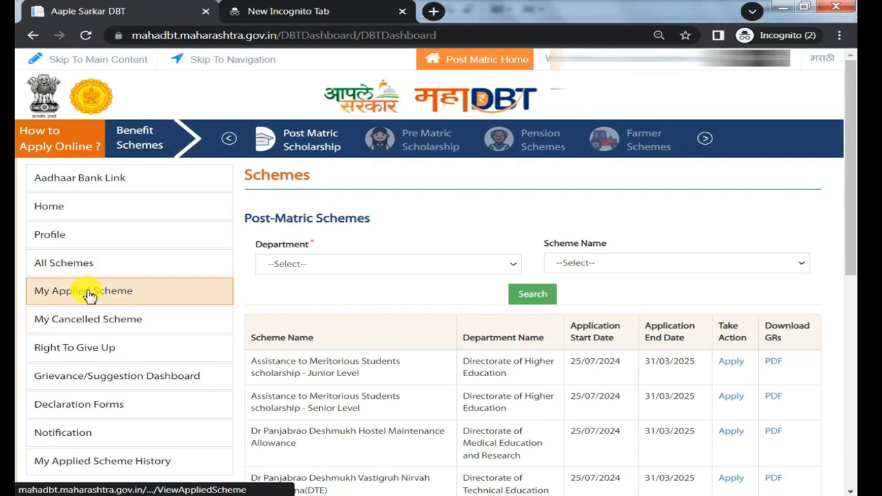
View the submitted application form from the applied schemes and start printing it.
{"action": "left_click", "coordinate": [88, 293]}
{"action": "scroll", "coordinate": [306, 289], "scroll_direction": "down", "scroll_amount": 3}
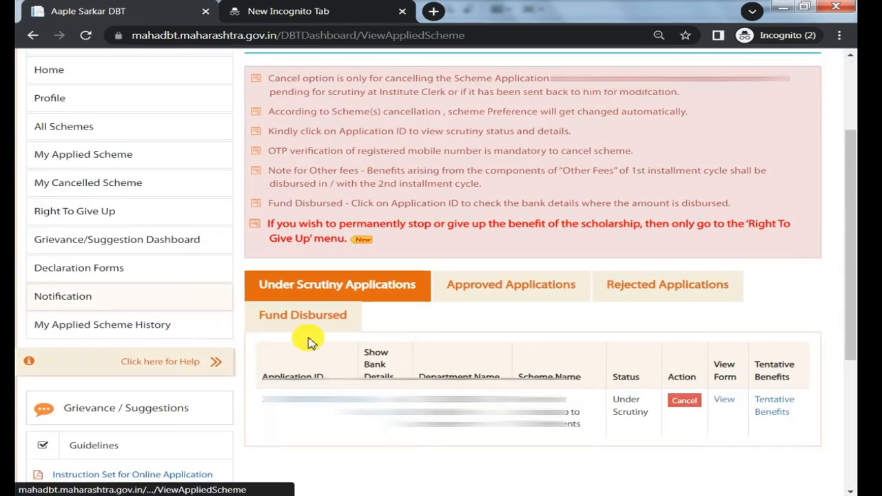
{"action": "left_click", "coordinate": [724, 401]}
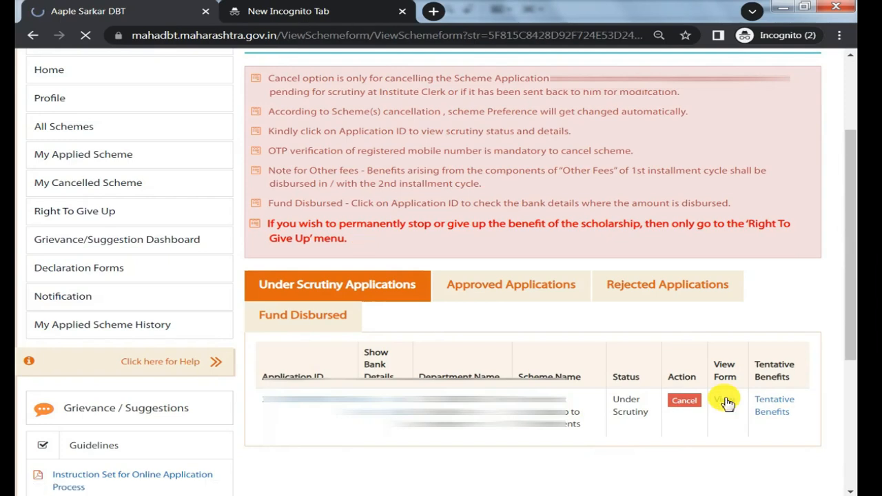
{"action": "scroll", "coordinate": [709, 367], "scroll_direction": "down", "scroll_amount": 15}
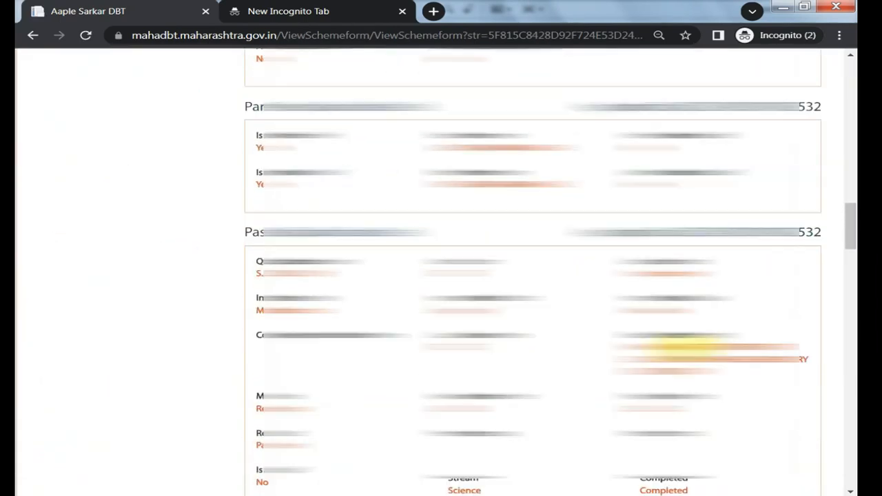
{"action": "scroll", "coordinate": [444, 370], "scroll_direction": "down", "scroll_amount": 10}
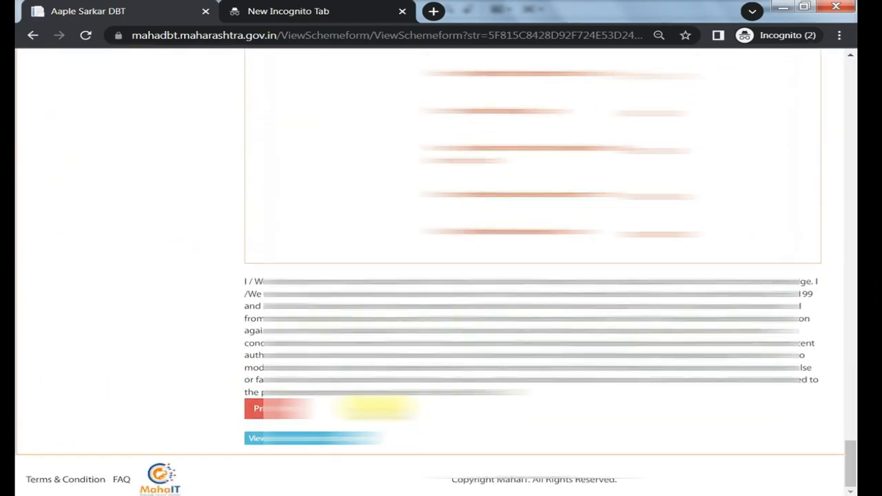
{"action": "left_click", "coordinate": [264, 410]}
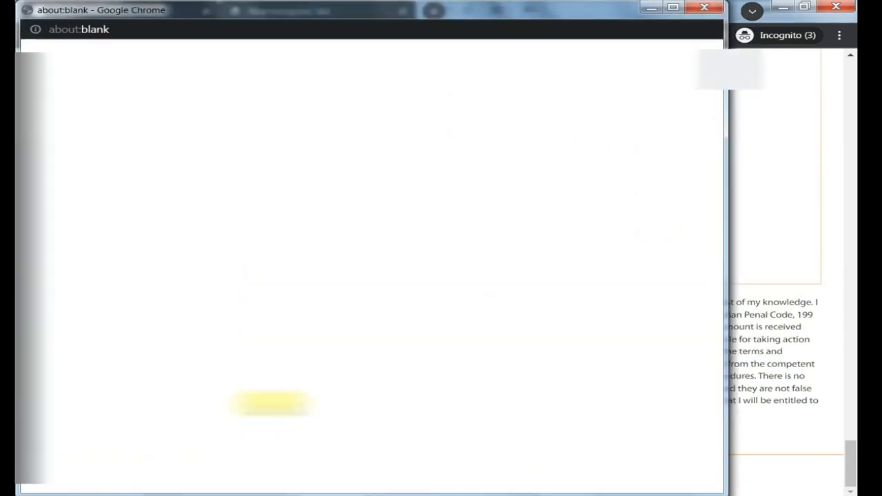